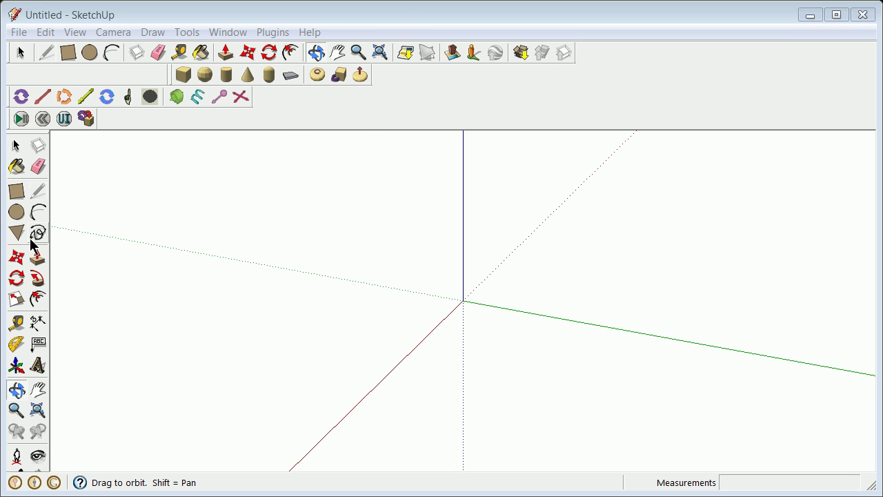
# Activate the Line (Pencil) tool in the blank model
pyautogui.click(39, 190)
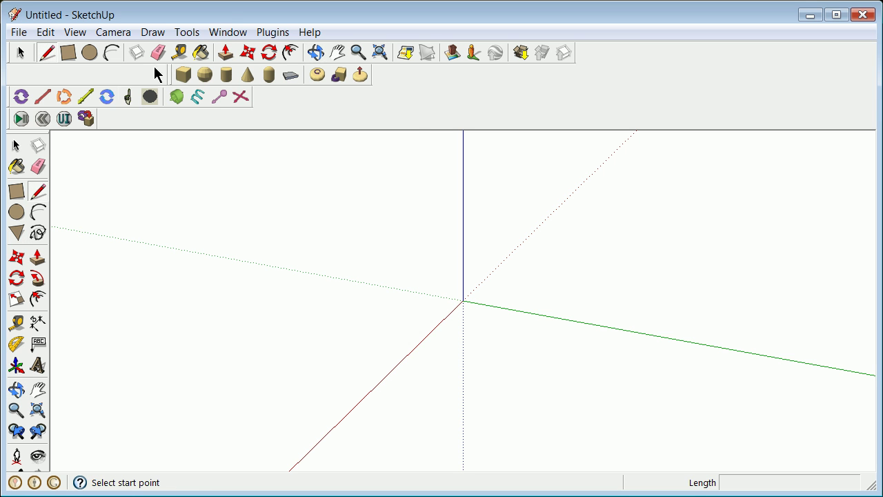
# Set the model's length units to Decimal format in Inches in Model Info
pyautogui.click(229, 32)
pyautogui.click(239, 52)
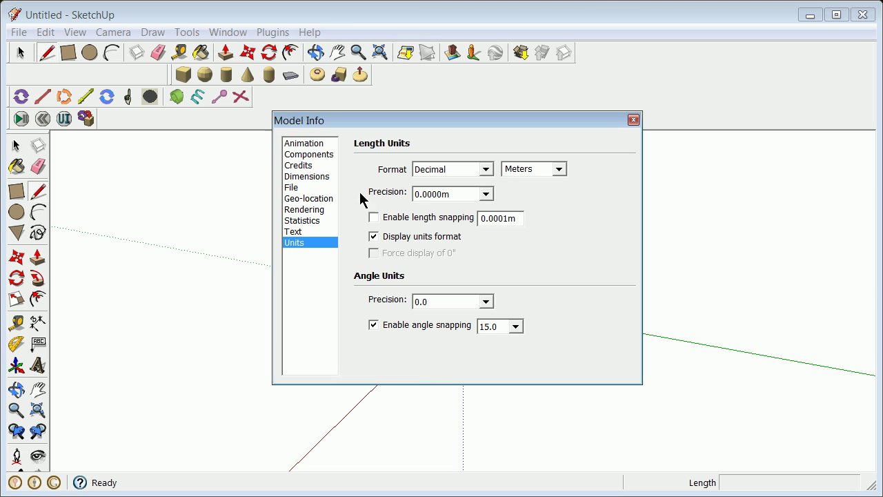
pyautogui.click(485, 171)
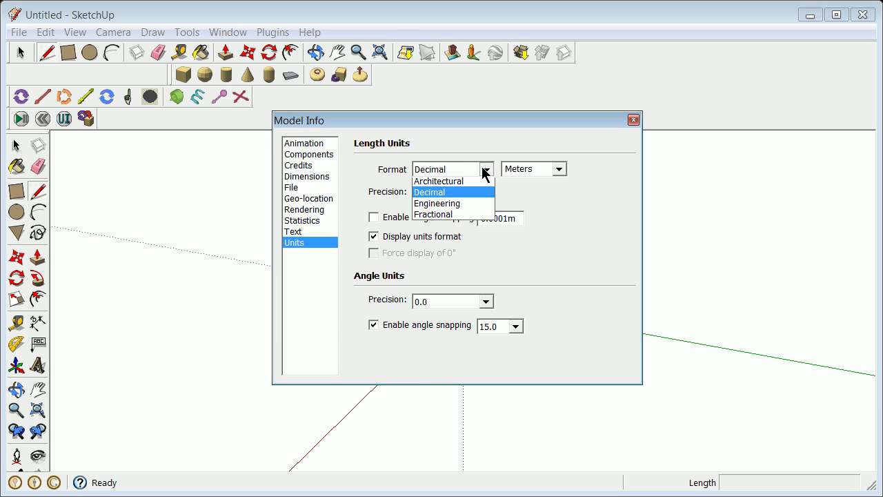
pyautogui.click(444, 196)
pyautogui.click(559, 170)
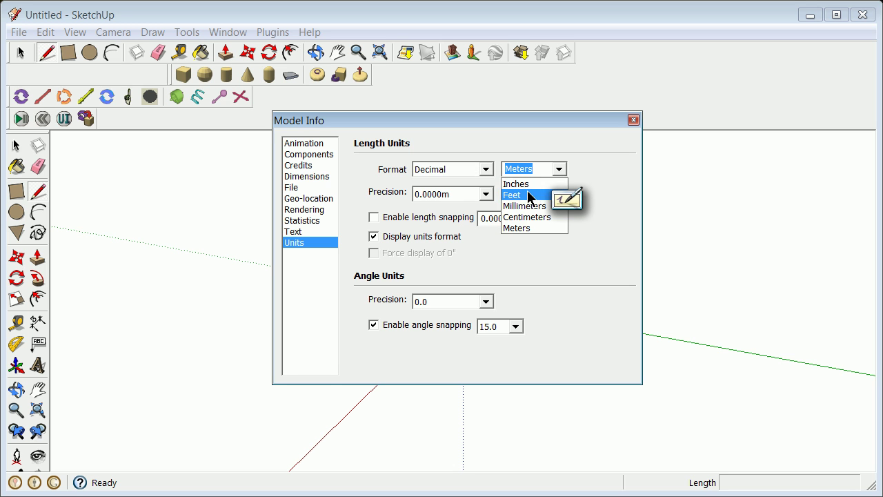
pyautogui.click(528, 184)
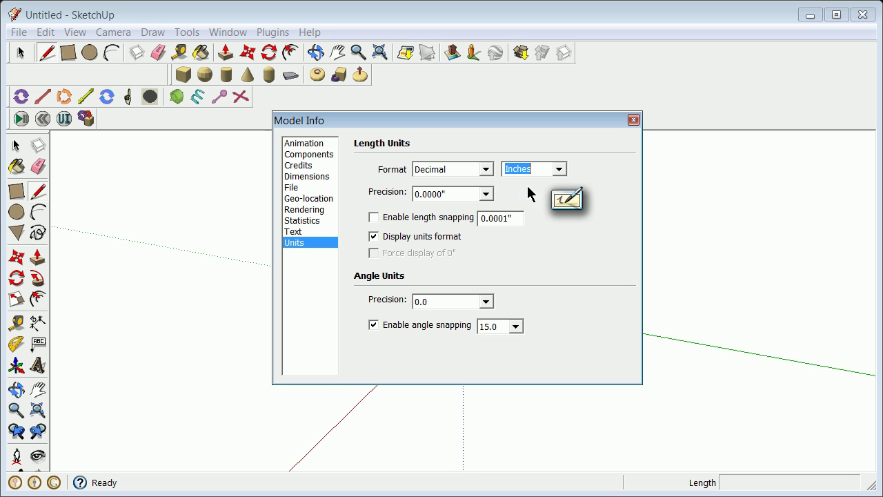
pyautogui.click(633, 120)
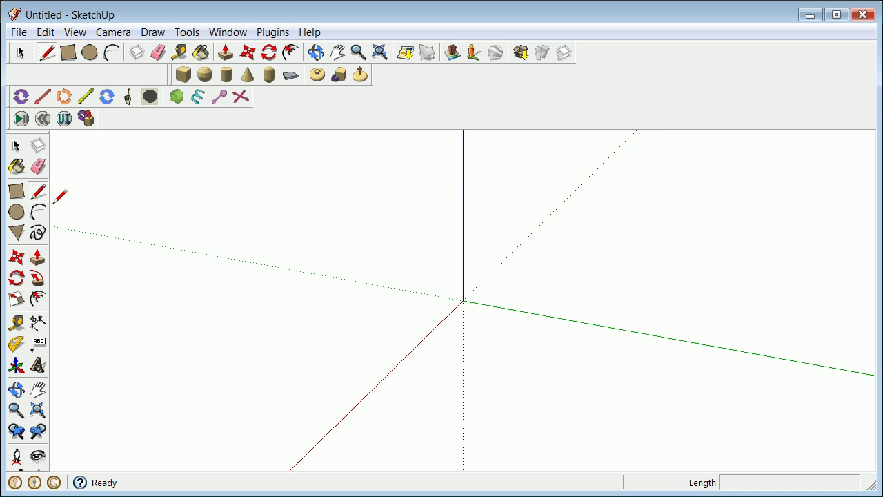
# Draw a line ending at the origin, then an edge to the point [1,0,0]
pyautogui.click(359, 184)
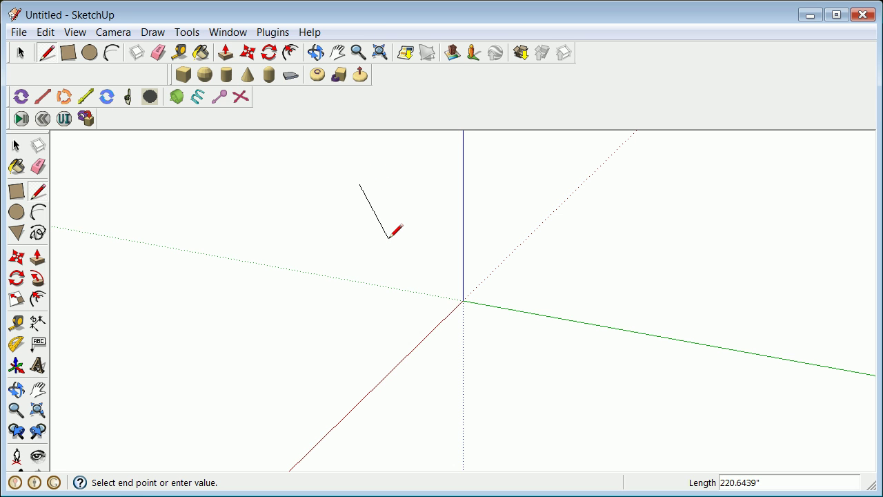
pyautogui.press('BackSpace')
pyautogui.click(462, 300)
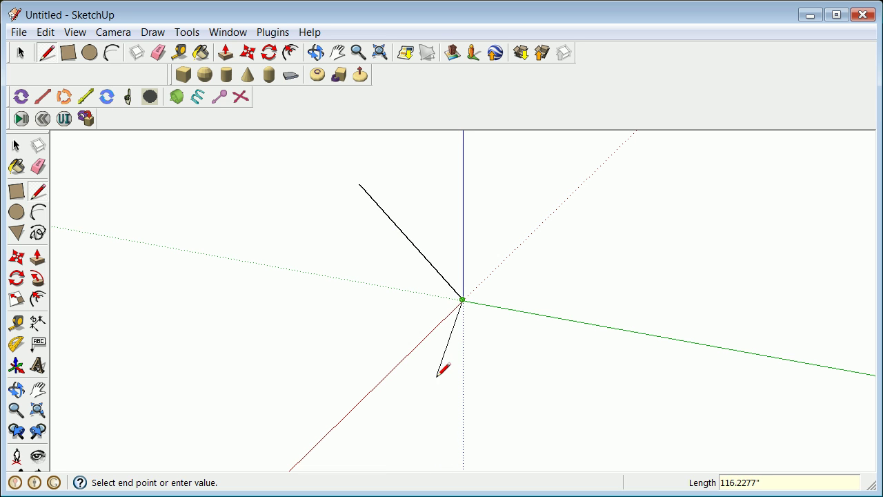
pyautogui.click(358, 296)
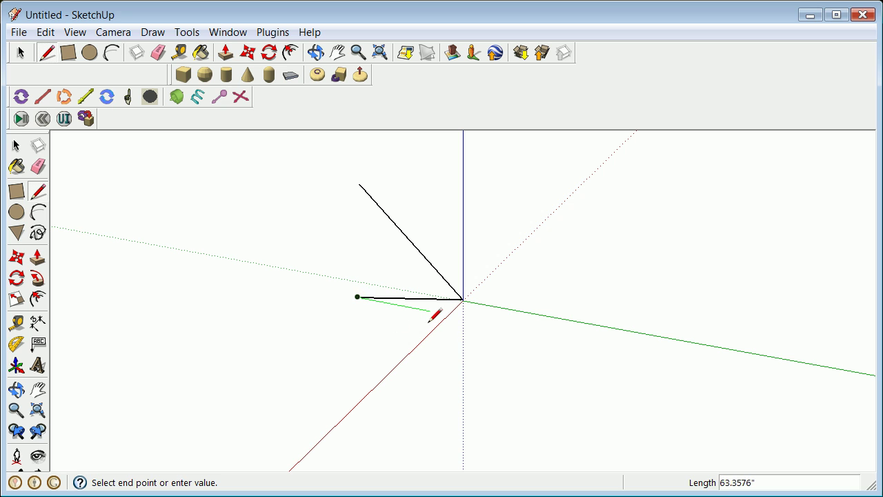
pyautogui.press('BackSpace')
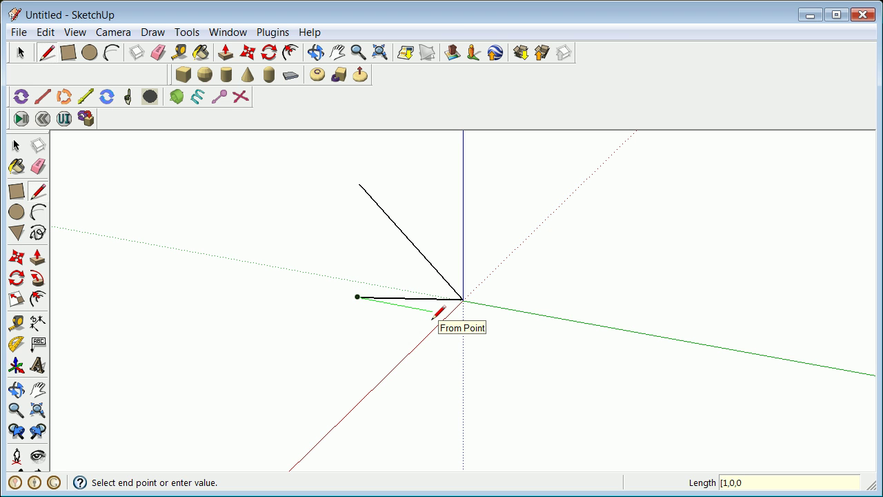
pyautogui.write('[1,0,0]')
pyautogui.press('Return')
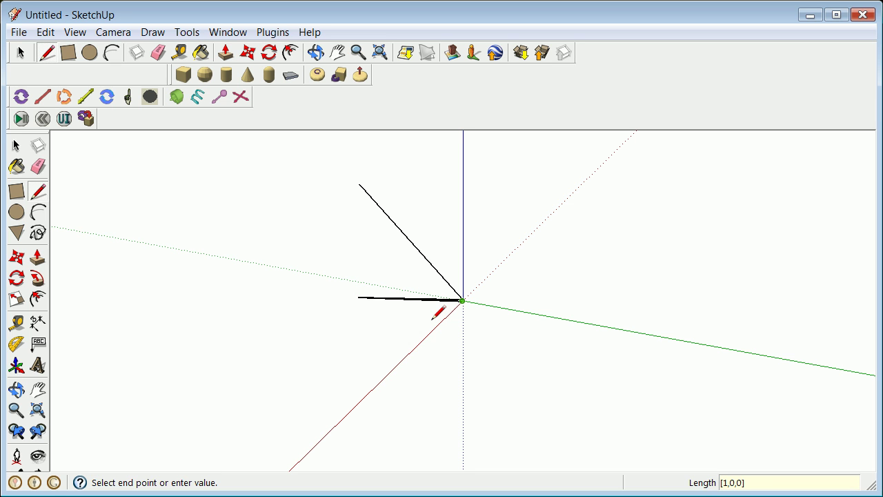
# Draw an edge from the origin to [0,1,0], then leave the Line tool
pyautogui.click(613, 345)
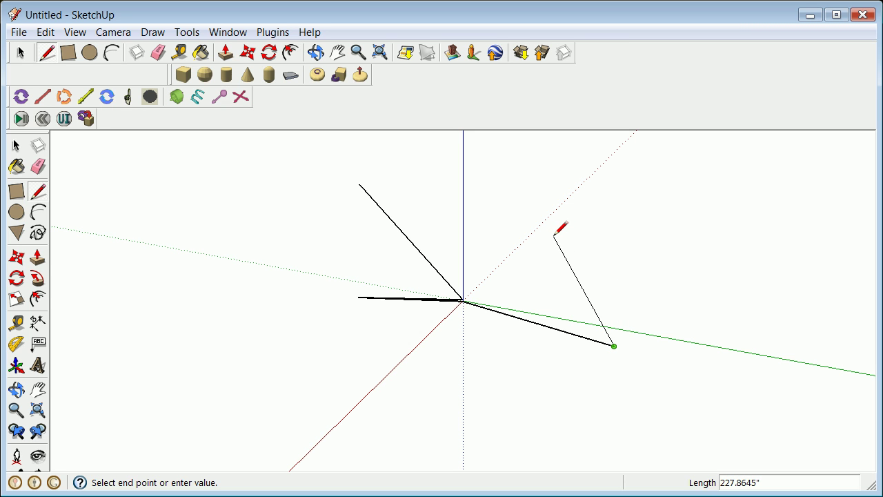
pyautogui.write('[')
pyautogui.press('Return')
pyautogui.click(587, 225)
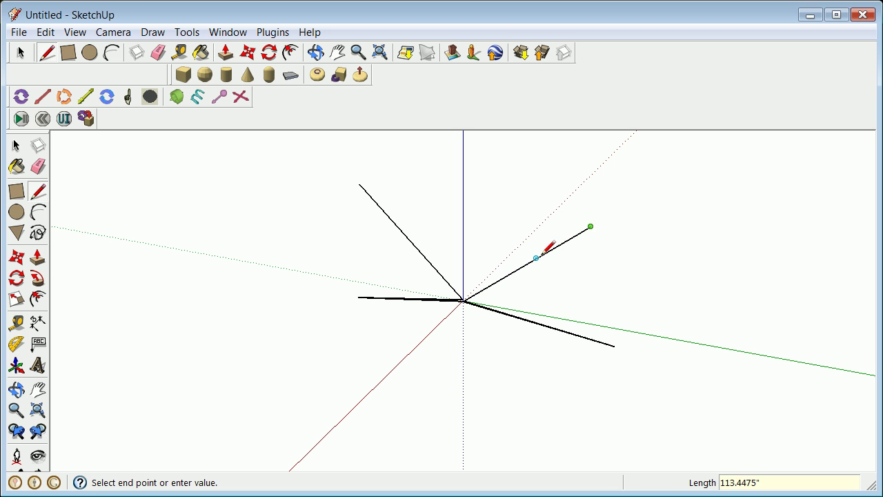
pyautogui.press('space')
pyautogui.scroll(5, 494, 280)
# Zoom to the origin and draw a short edge closing the left strip into a face
pyautogui.scroll(-3, 357, 392)
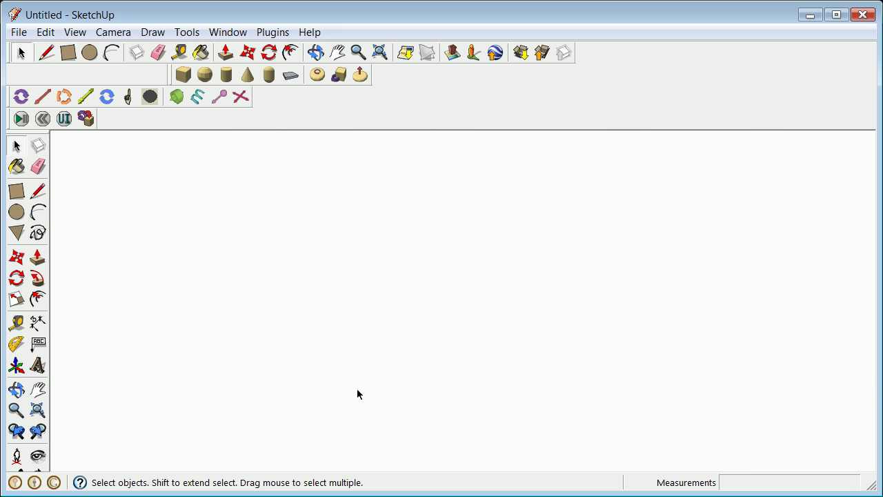
pyautogui.scroll(3, 391, 363)
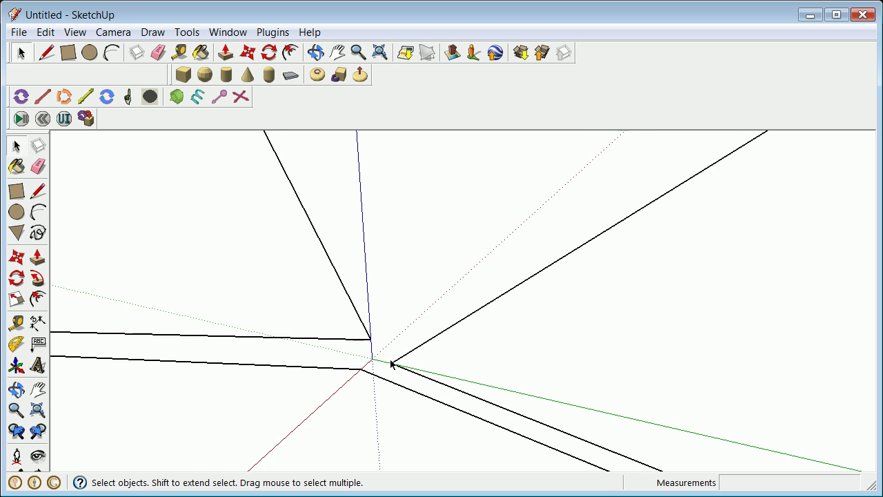
pyautogui.scroll(-3, 390, 363)
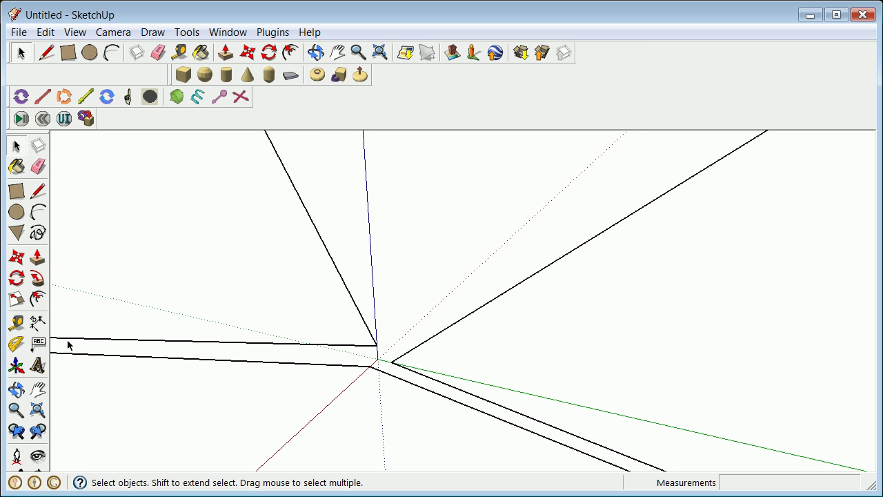
pyautogui.click(40, 193)
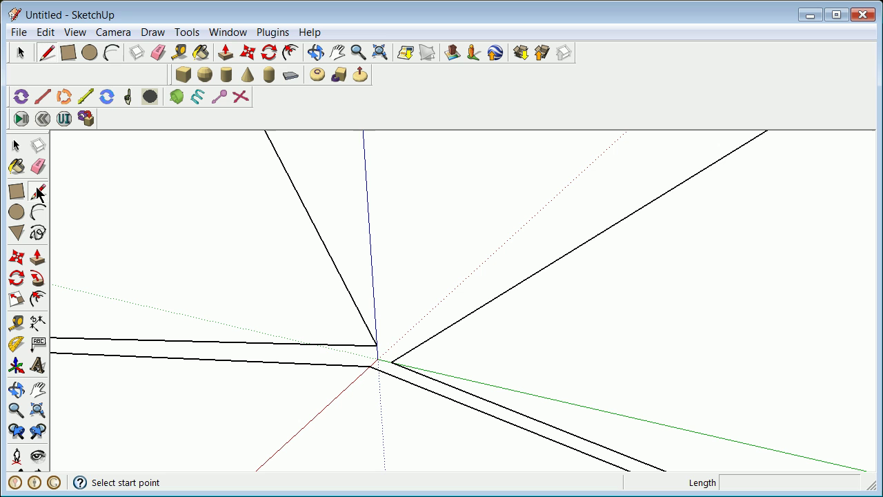
pyautogui.click(377, 346)
pyautogui.click(372, 366)
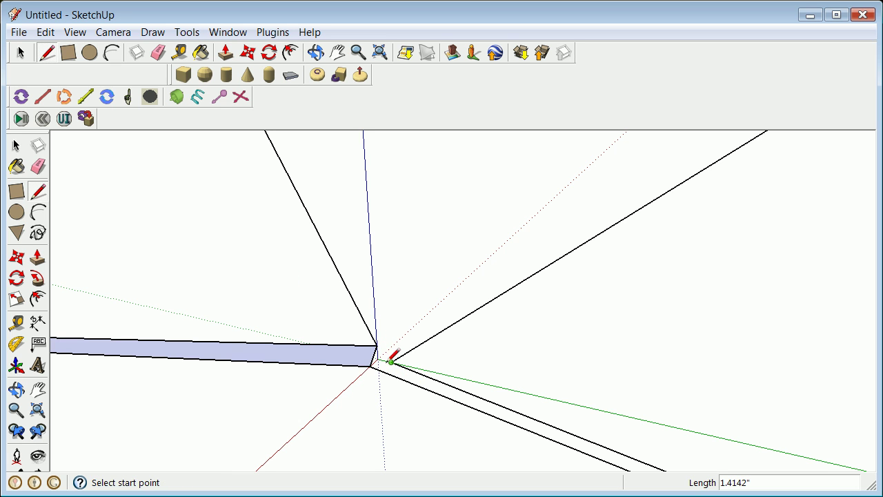
# Close the small triangle with edges onto the endpoints, then select the leftward strip face
pyautogui.click(370, 366)
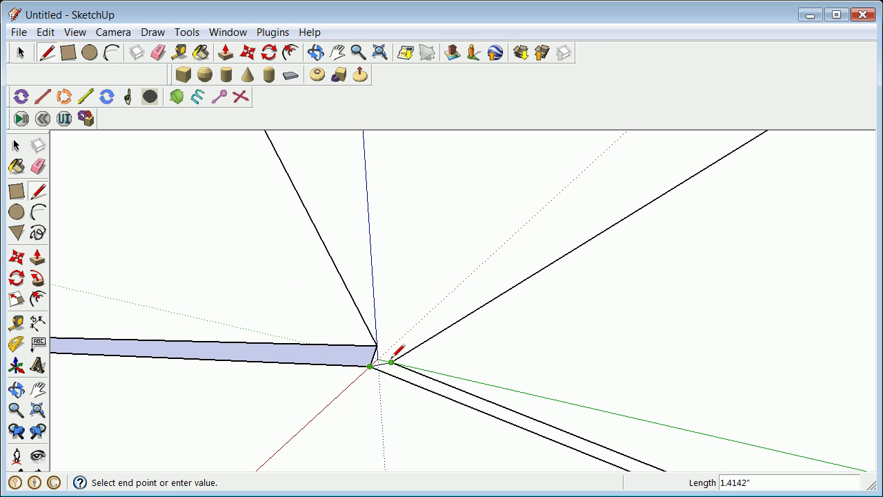
pyautogui.click(391, 361)
pyautogui.click(391, 361)
pyautogui.click(376, 345)
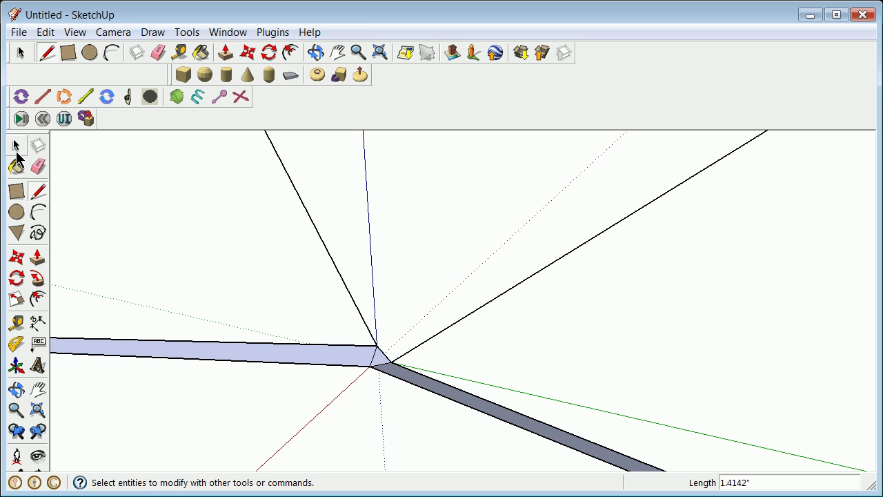
pyautogui.click(17, 148)
pyautogui.moveTo(216, 377)
pyautogui.mouseDown()
pyautogui.moveTo(195, 404)
pyautogui.moveTo(225, 366)
pyautogui.mouseUp()
# Erase the leftward strip, the stray lines and the lower-right strip face
pyautogui.rightClick(234, 360)
pyautogui.click(290, 383)
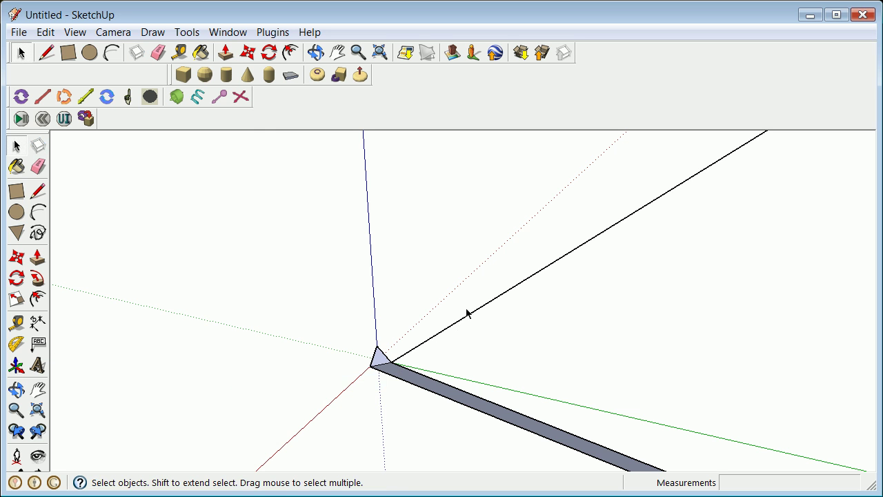
pyautogui.moveTo(469, 301); pyautogui.dragTo(425, 407)
pyautogui.rightClick(422, 380)
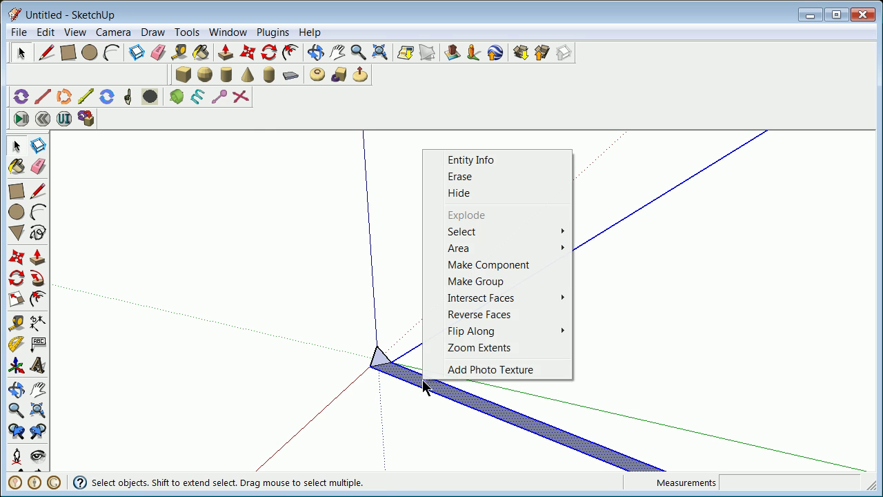
pyautogui.click(490, 178)
# Orbit around the triangle and reverse its face so the front side shows
pyautogui.scroll(5, 387, 352)
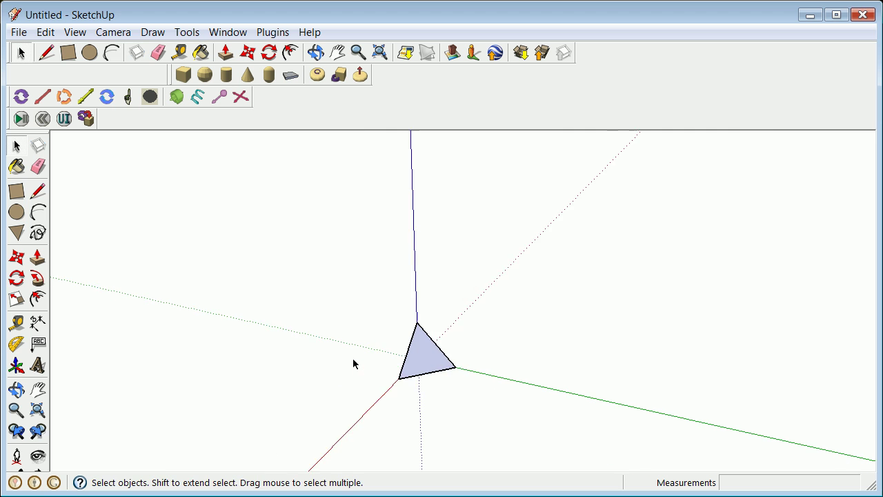
pyautogui.click(16, 390)
pyautogui.moveTo(290, 345); pyautogui.dragTo(414, 352)
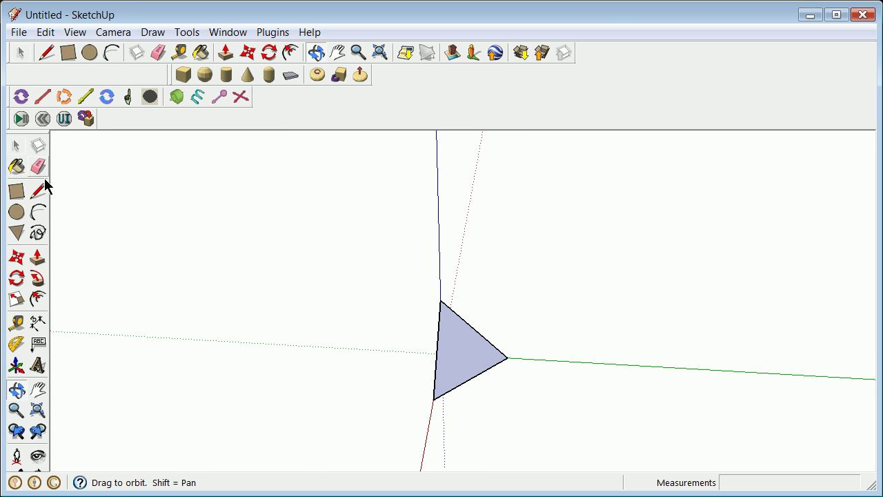
pyautogui.click(17, 146)
pyautogui.rightClick(464, 357)
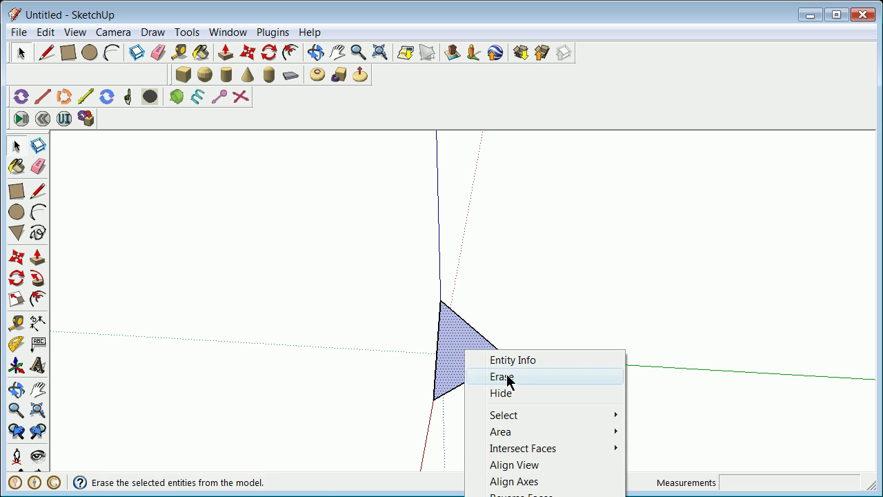
pyautogui.click(552, 494)
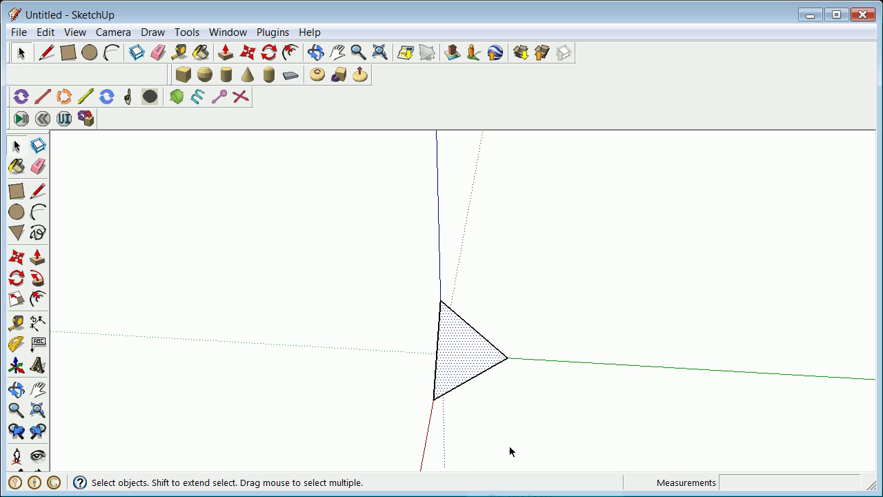
pyautogui.click(387, 309)
# Window-select the whole triangle, face and edges, and bring up its context menu
pyautogui.scroll(2, 376, 318)
pyautogui.scroll(-2, 479, 342)
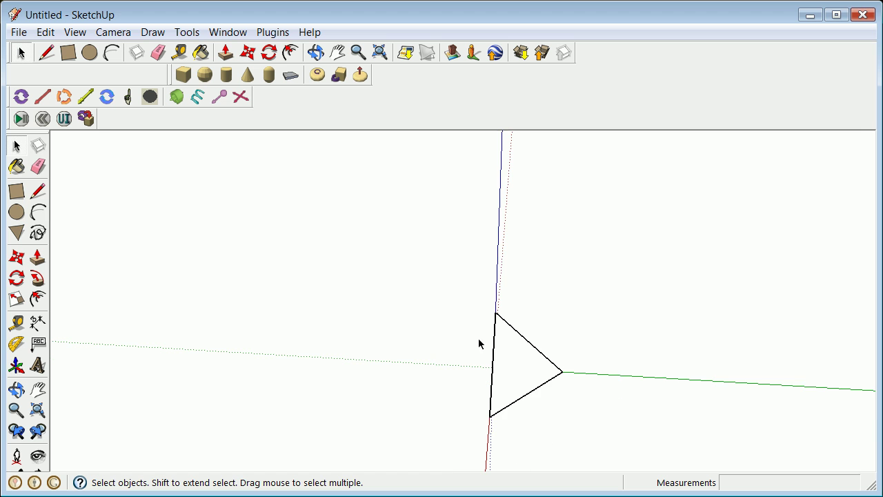
pyautogui.moveTo(466, 274); pyautogui.dragTo(618, 434)
pyautogui.rightClick(510, 371)
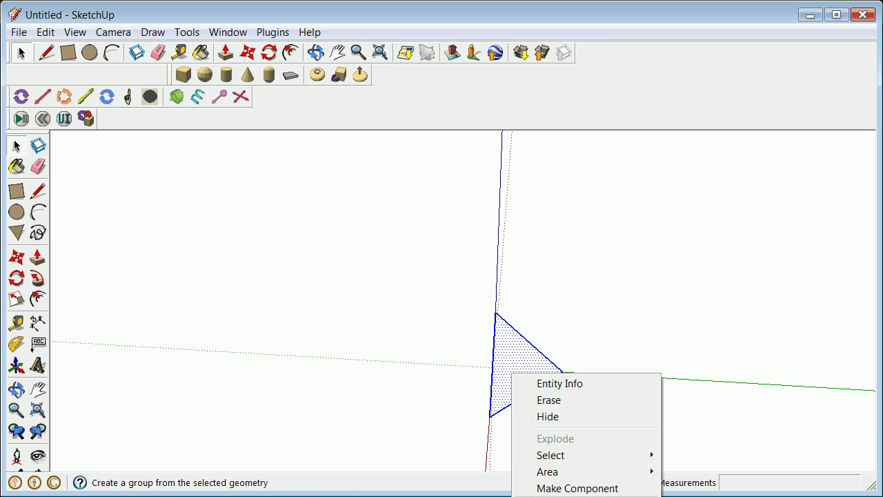
# Begin Make Component with Set Component Axes, then cancel the axis placement
pyautogui.click(598, 490)
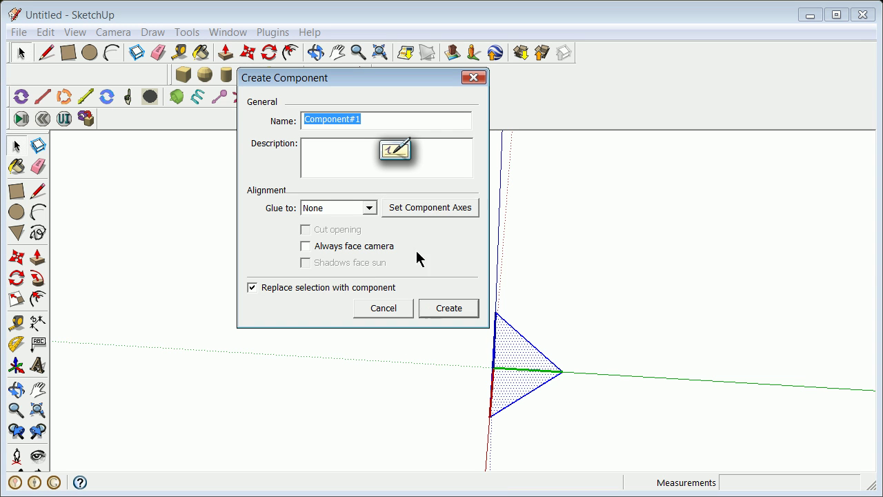
pyautogui.click(445, 207)
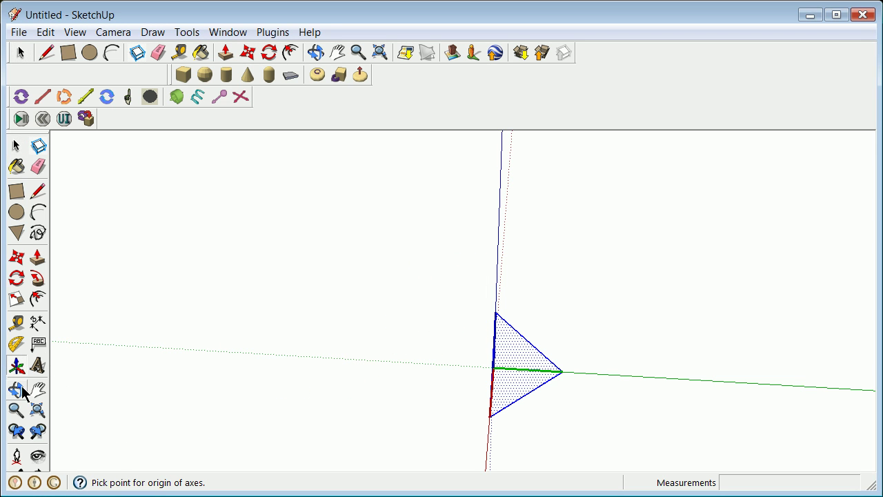
pyautogui.click(20, 391)
pyautogui.moveTo(407, 429); pyautogui.dragTo(534, 442)
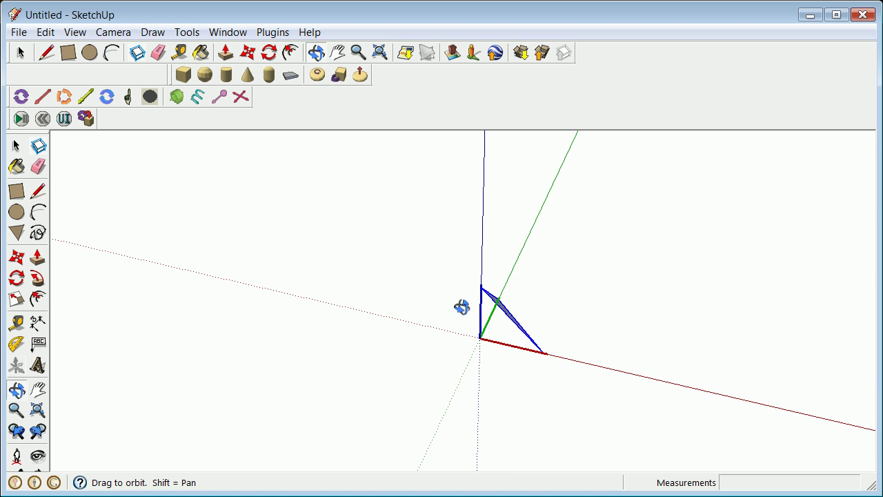
pyautogui.press('space')
pyautogui.click(543, 296)
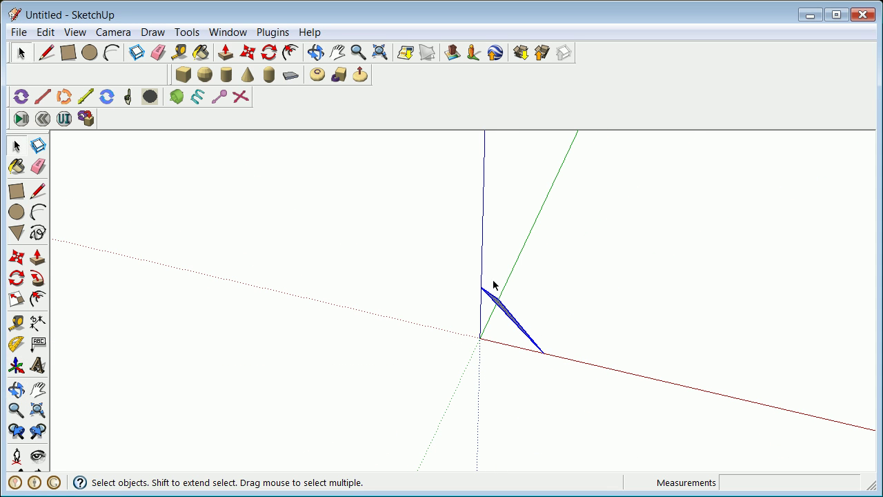
# Make the triangle Component#1 with its axes set at the origin along red and green
pyautogui.moveTo(421, 237); pyautogui.dragTo(582, 409)
pyautogui.rightClick(496, 301)
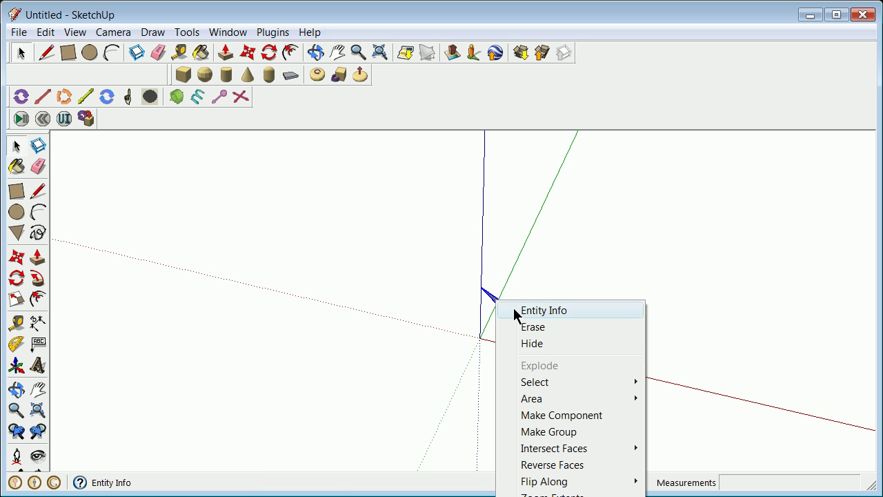
pyautogui.click(586, 415)
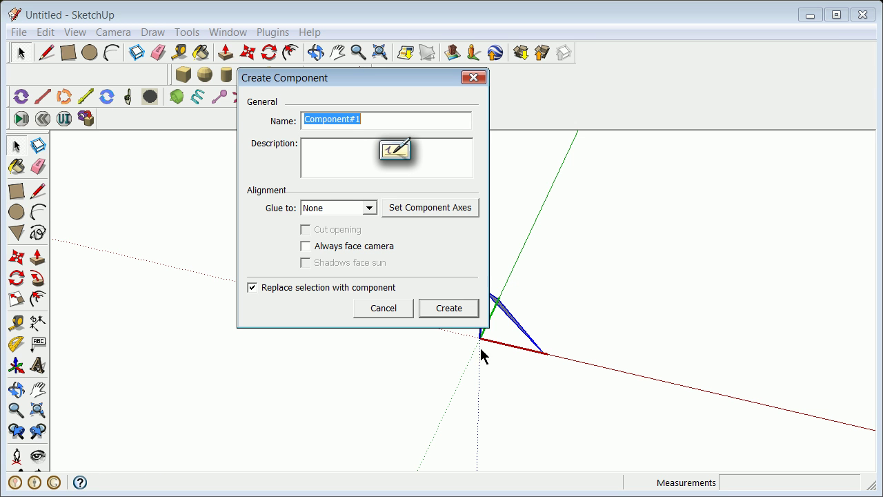
pyautogui.click(420, 215)
pyautogui.click(482, 338)
pyautogui.click(574, 365)
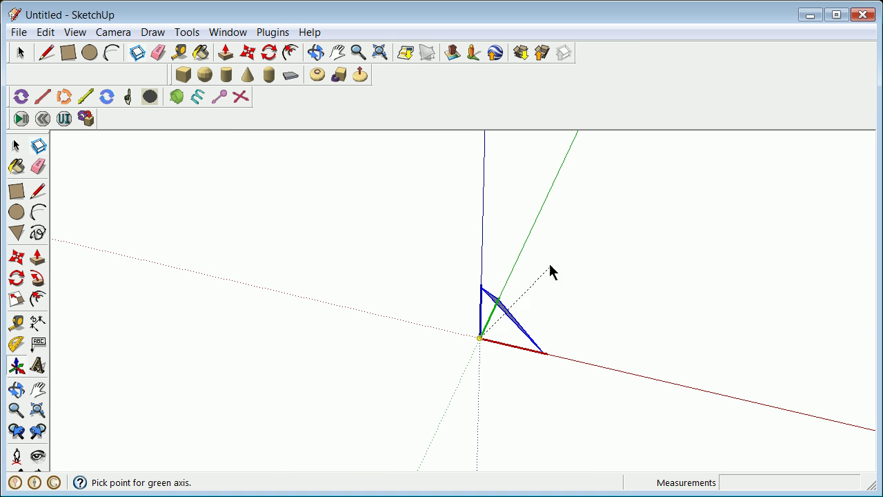
pyautogui.click(532, 232)
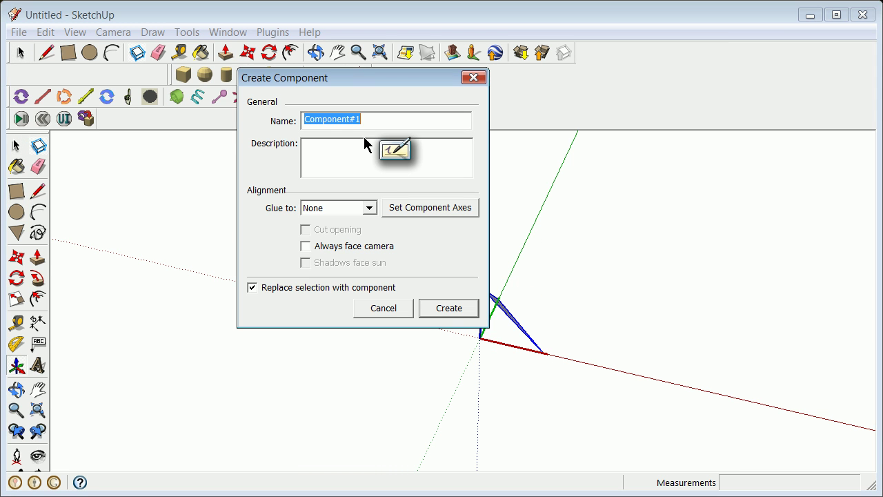
pyautogui.click(448, 306)
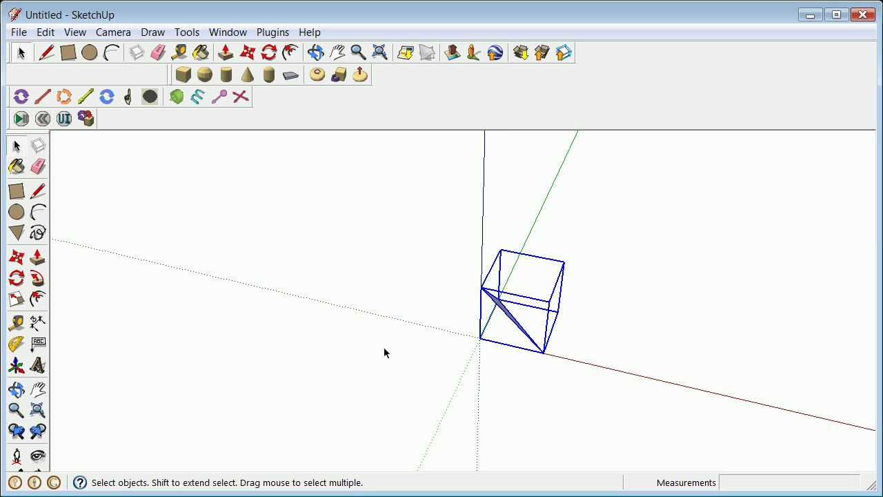
pyautogui.click(17, 146)
pyautogui.click(315, 303)
pyautogui.moveTo(315, 304); pyautogui.dragTo(380, 320, button='middle')
pyautogui.scroll(5, 473, 311)
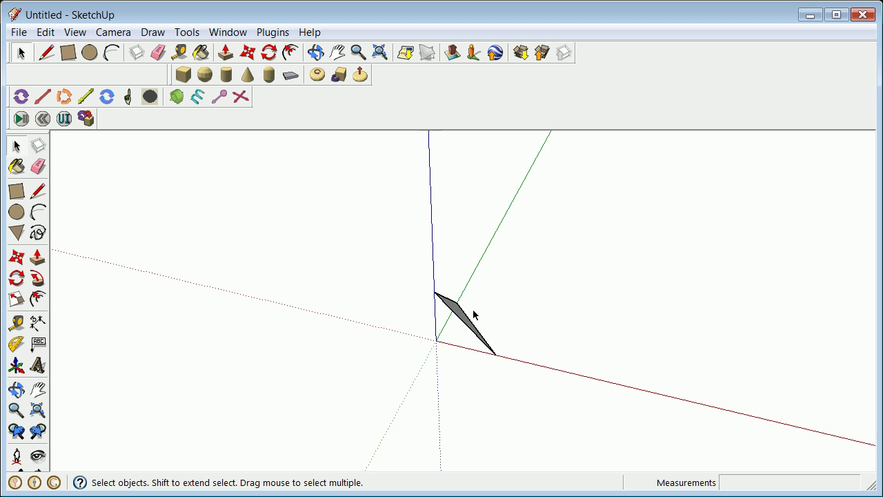
pyautogui.click(16, 389)
pyautogui.moveTo(493, 386); pyautogui.dragTo(536, 270)
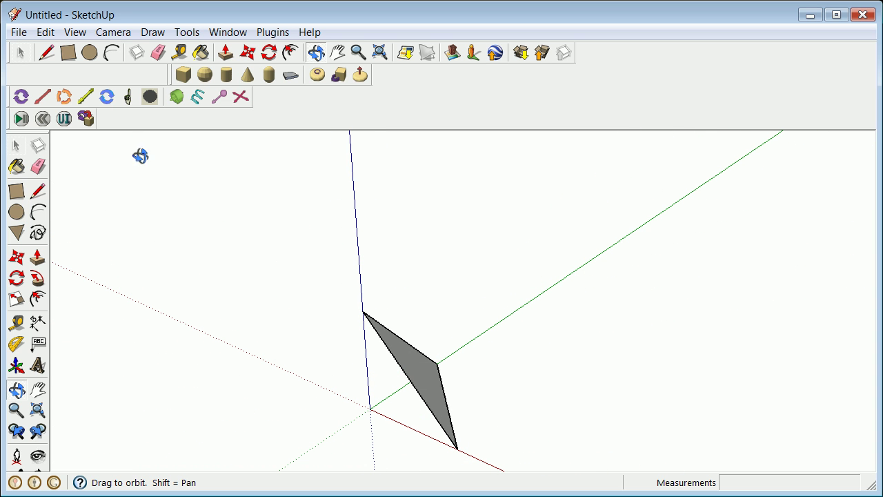
pyautogui.click(16, 146)
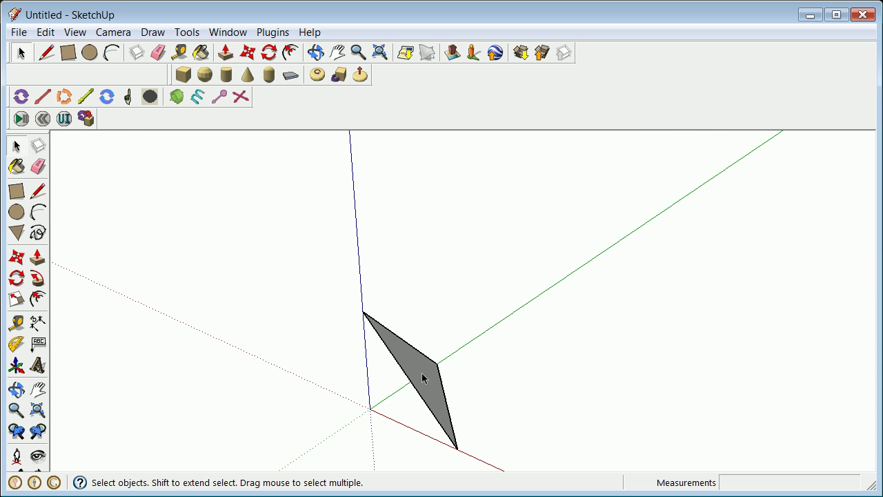
pyautogui.click(423, 376)
pyautogui.click(17, 278)
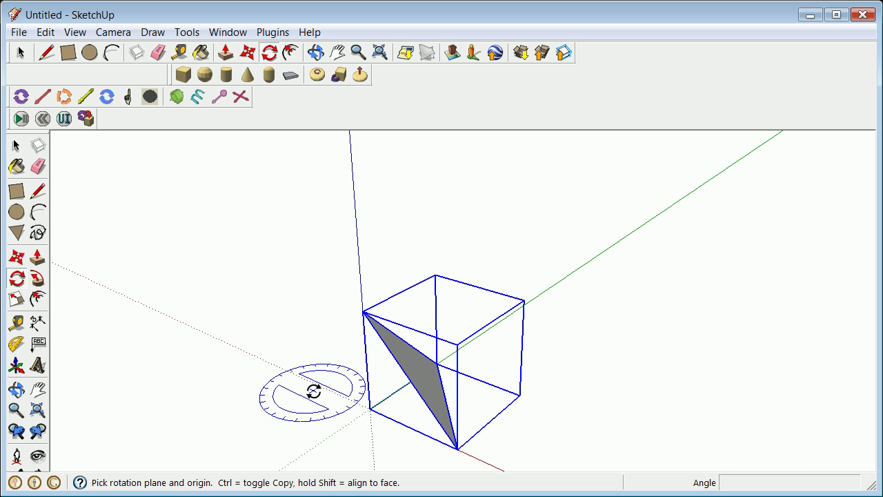
pyautogui.click(371, 409)
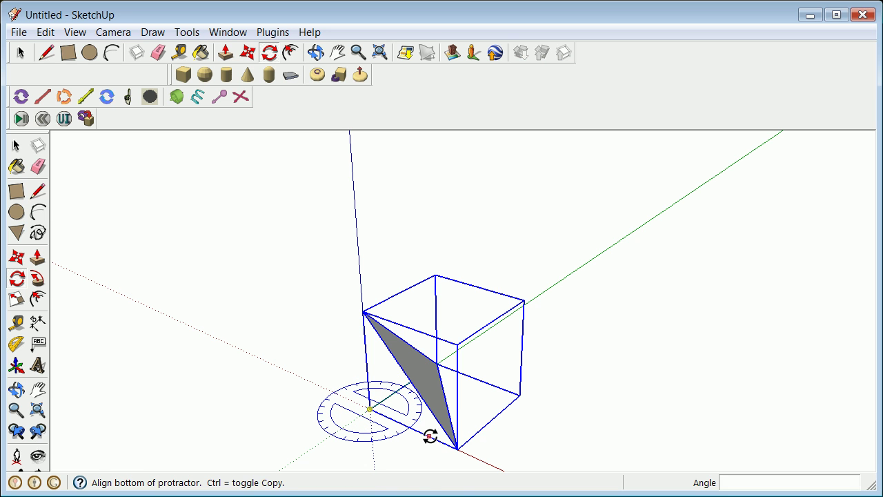
pyautogui.click(430, 436)
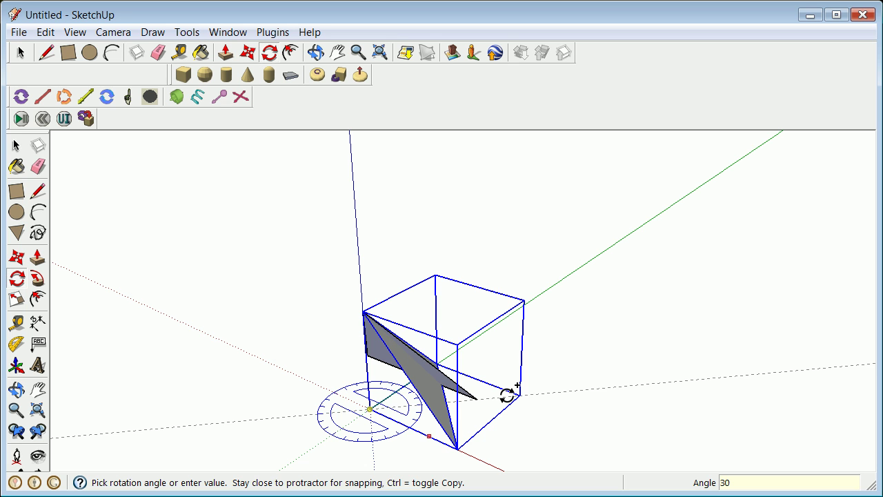
pyautogui.press('Return')
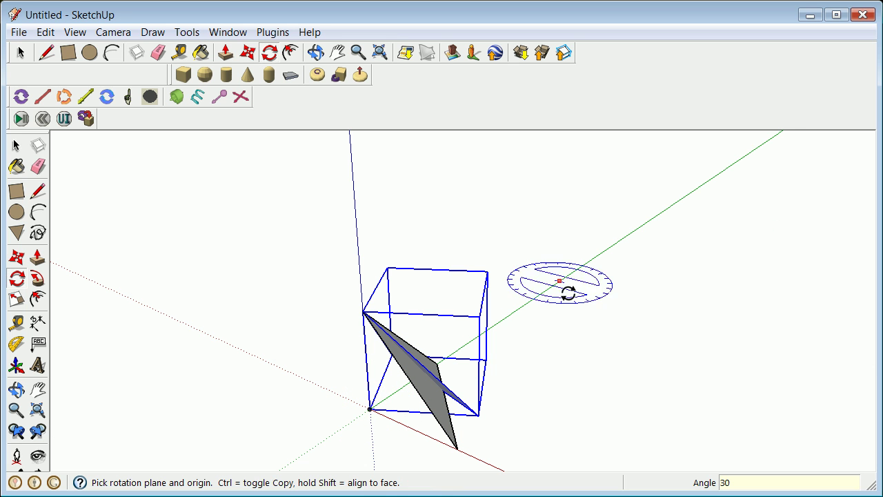
pyautogui.click(17, 146)
pyautogui.click(521, 268)
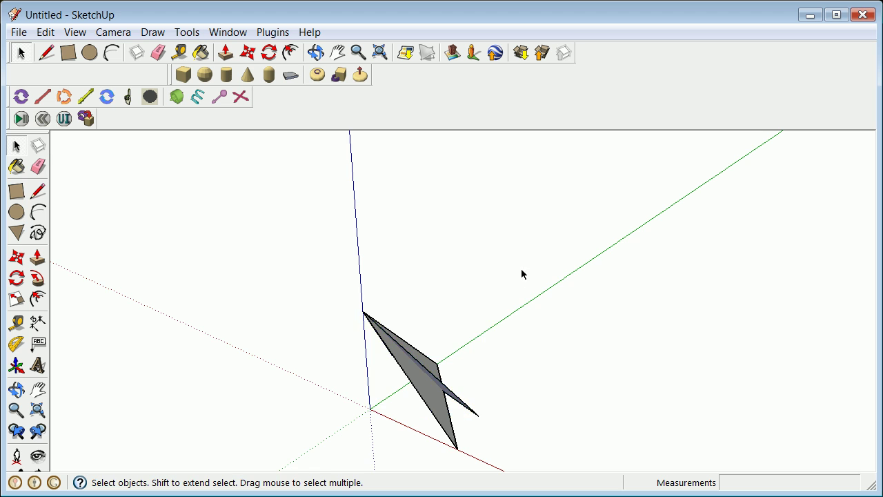
pyautogui.scroll(4, 441, 380)
pyautogui.scroll(-3, 416, 397)
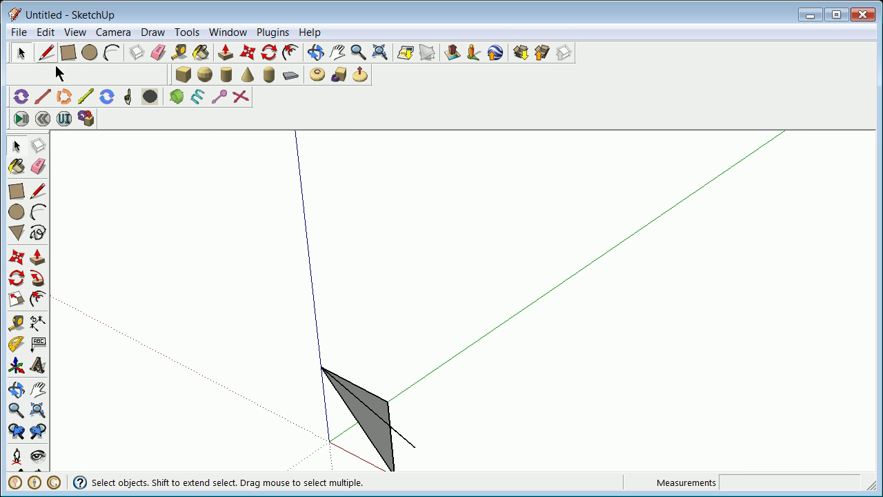
pyautogui.click(45, 32)
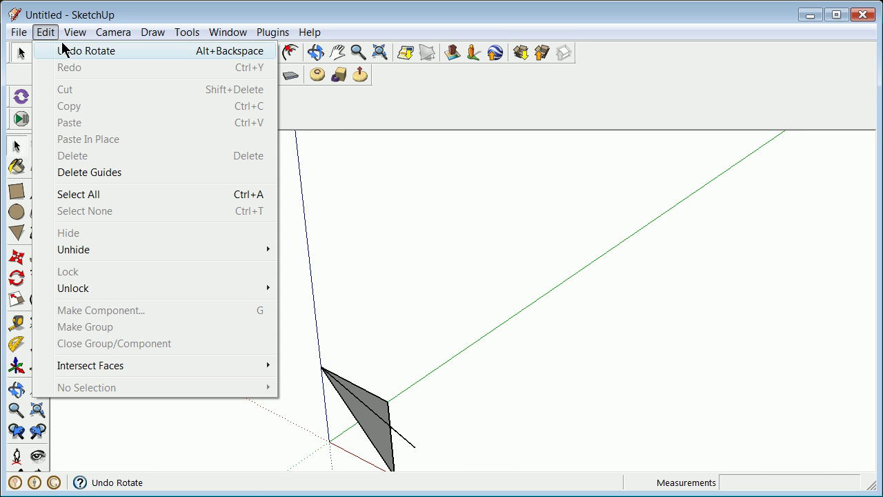
pyautogui.click(63, 52)
pyautogui.scroll(-3, 315, 300)
pyautogui.scroll(4, 325, 331)
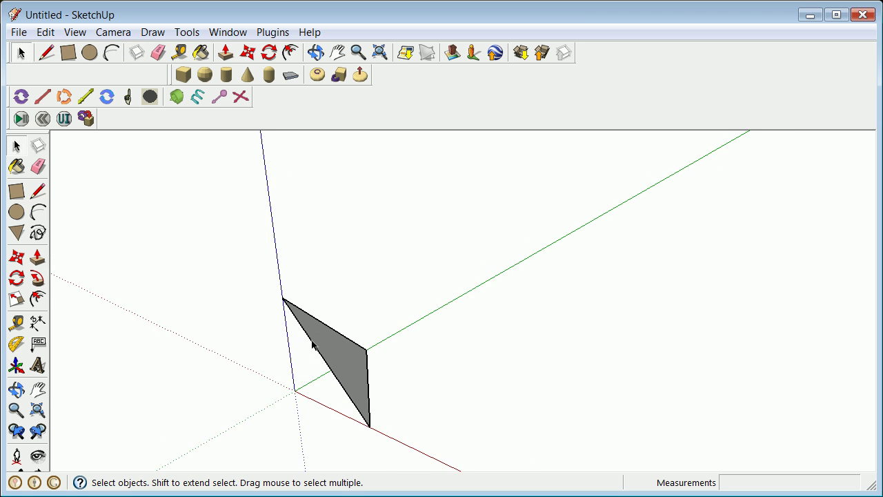
# Rotate-copy the triangle component 30° about the origin from the red axis
pyautogui.click(332, 353)
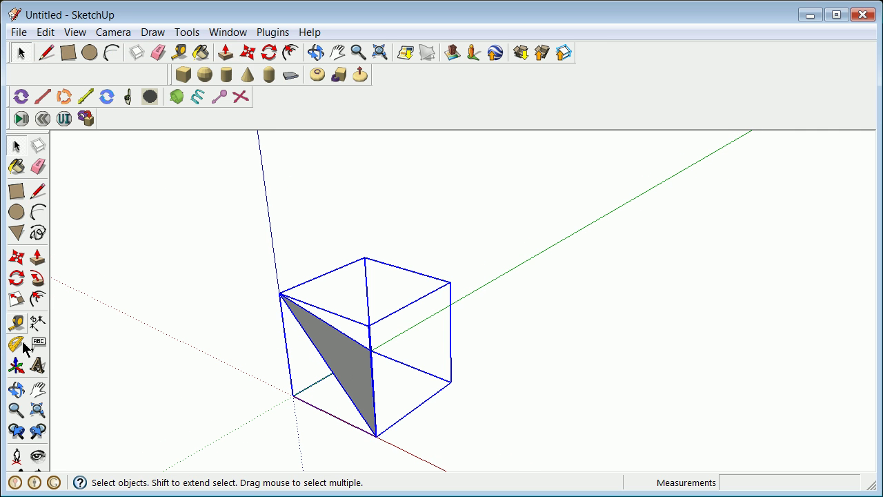
pyautogui.click(17, 279)
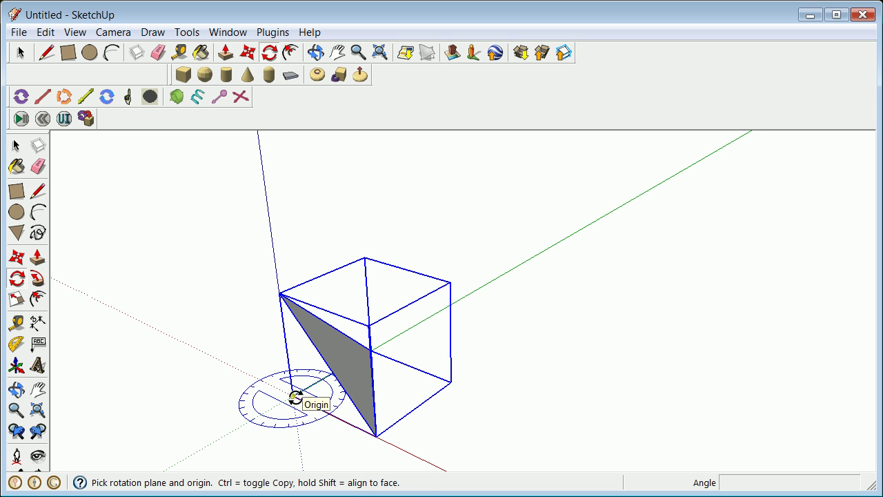
pyautogui.moveTo(295, 397); pyautogui.dragTo(332, 415)
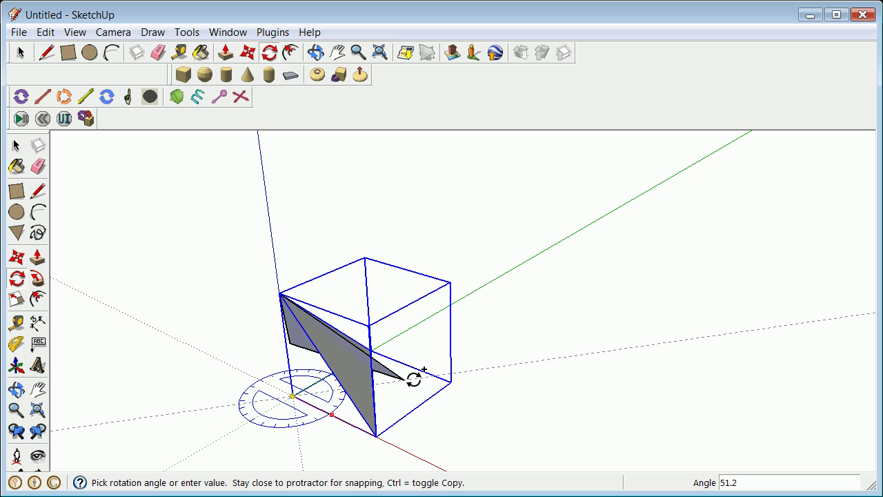
pyautogui.press('Return')
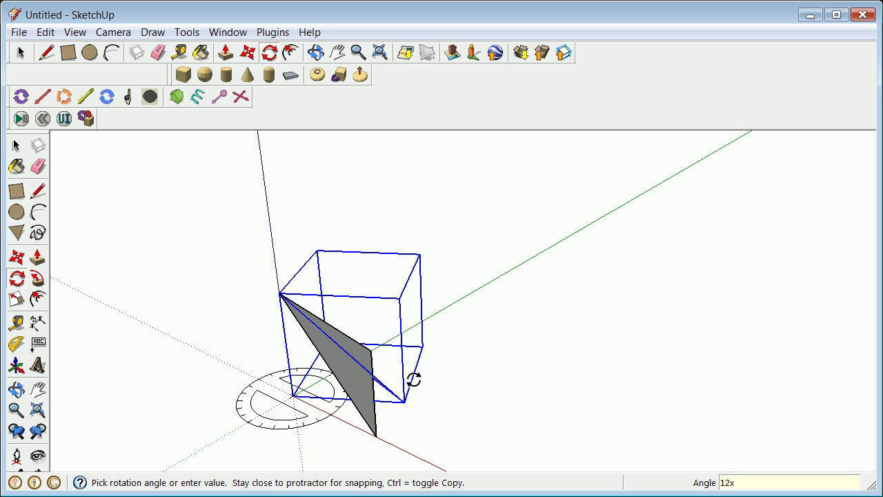
# Array the rotated copy 12x around the vertical axis and orbit to view the fan
pyautogui.write('12x')
pyautogui.press('Return')
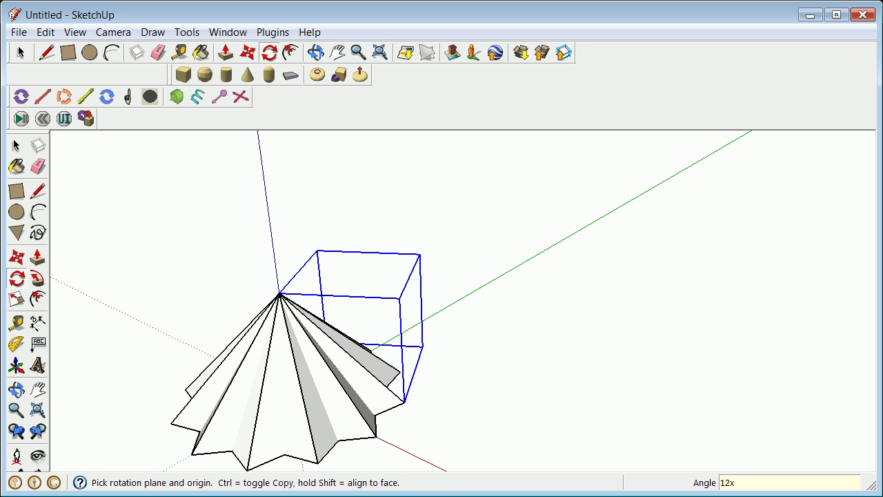
pyautogui.click(16, 390)
pyautogui.moveTo(158, 350); pyautogui.dragTo(408, 250)
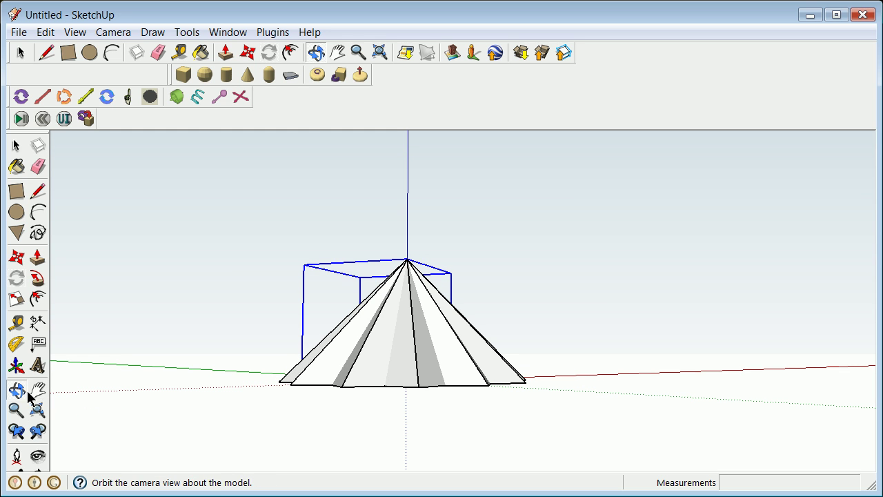
pyautogui.click(16, 146)
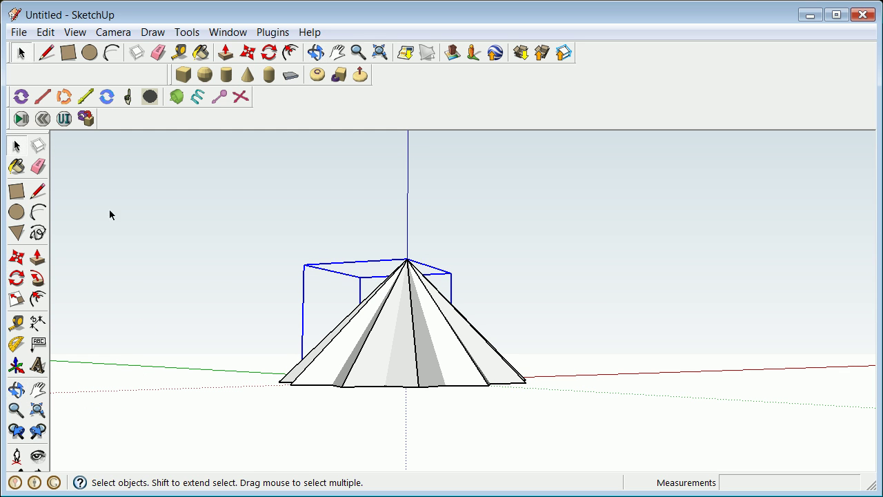
pyautogui.click(109, 210)
pyautogui.scroll(-4, 266, 300)
pyautogui.click(17, 390)
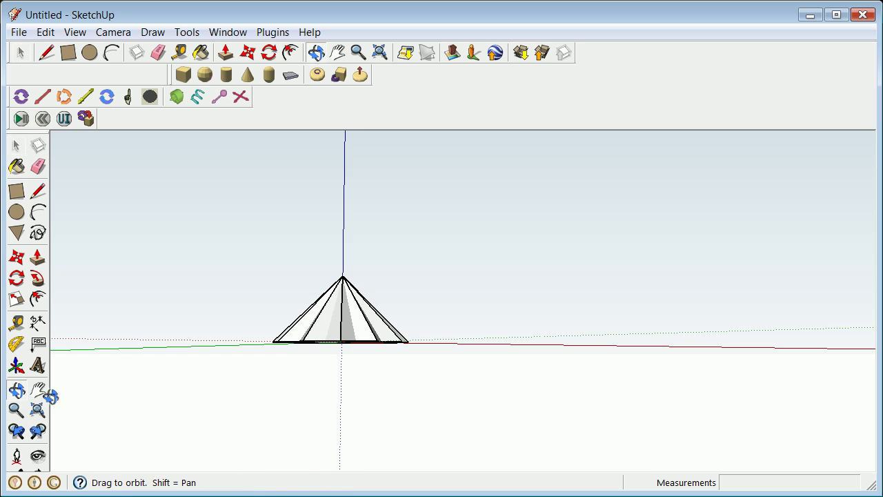
pyautogui.moveTo(76, 407); pyautogui.dragTo(156, 453)
pyautogui.scroll(4, 388, 327)
pyautogui.moveTo(388, 327); pyautogui.dragTo(319, 462)
pyautogui.moveTo(392, 269); pyautogui.dragTo(440, 254)
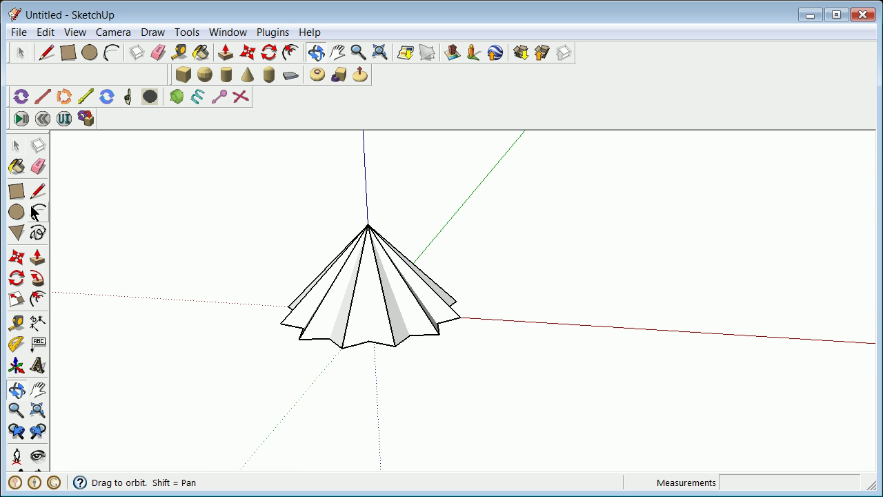
# Select the whole triangle fan and begin Make Component with Set Component Axes
pyautogui.click(18, 147)
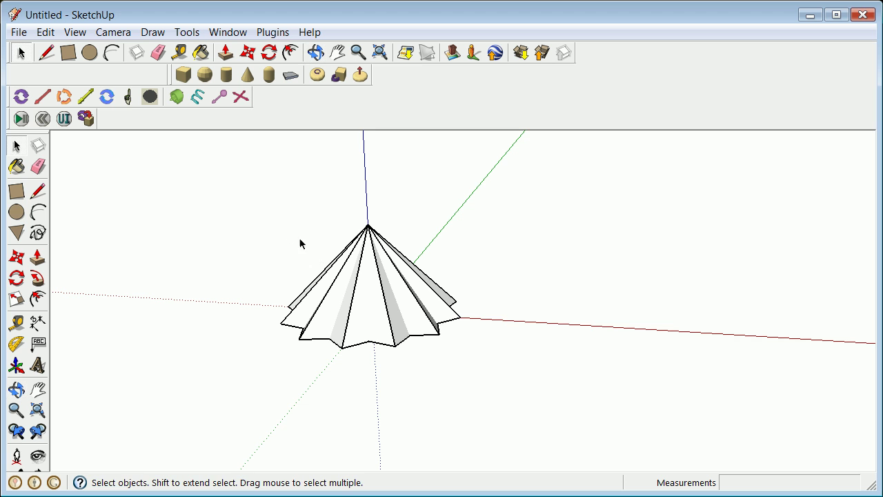
pyautogui.moveTo(268, 207); pyautogui.dragTo(512, 387)
pyautogui.rightClick(363, 311)
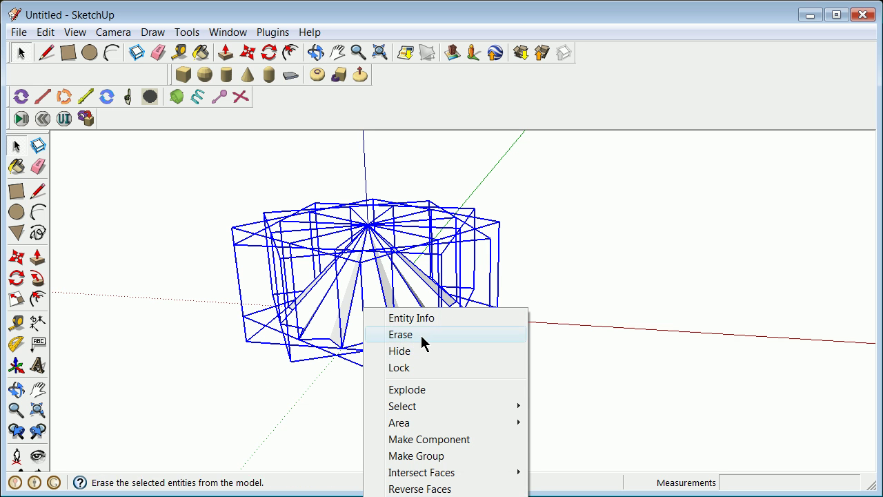
pyautogui.click(445, 439)
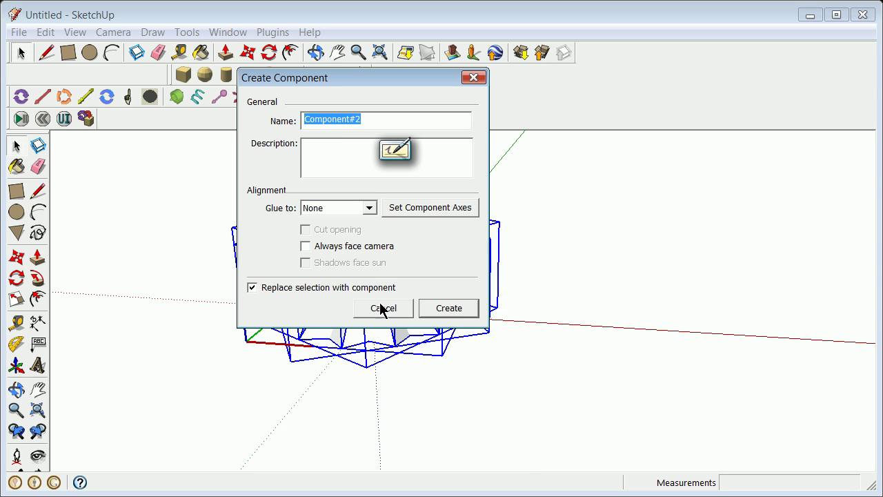
pyautogui.click(437, 215)
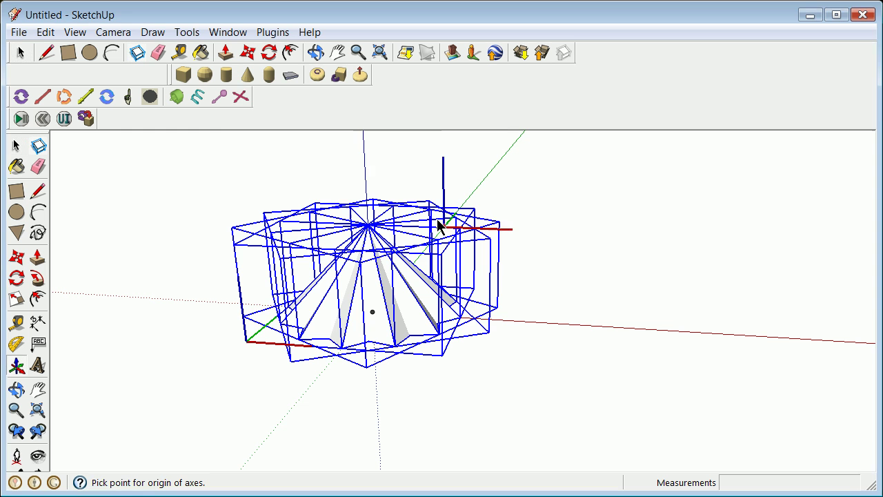
# Place the component axes at the model origin and create Component#2
pyautogui.click(18, 390)
pyautogui.moveTo(337, 402); pyautogui.dragTo(358, 215)
pyautogui.press('Escape')
pyautogui.click(369, 314)
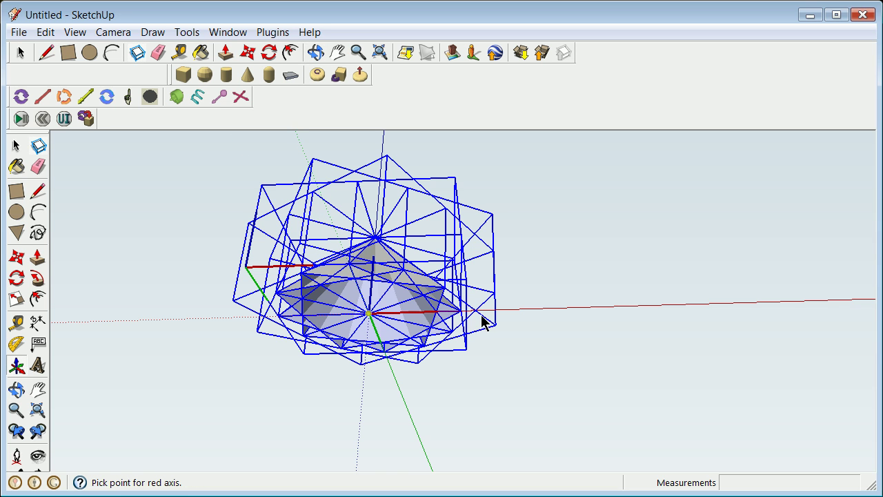
pyautogui.click(545, 313)
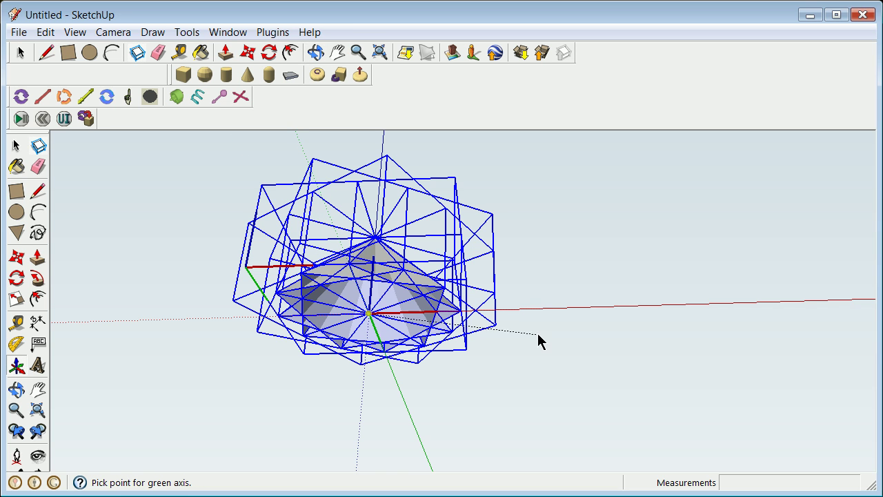
pyautogui.click(413, 421)
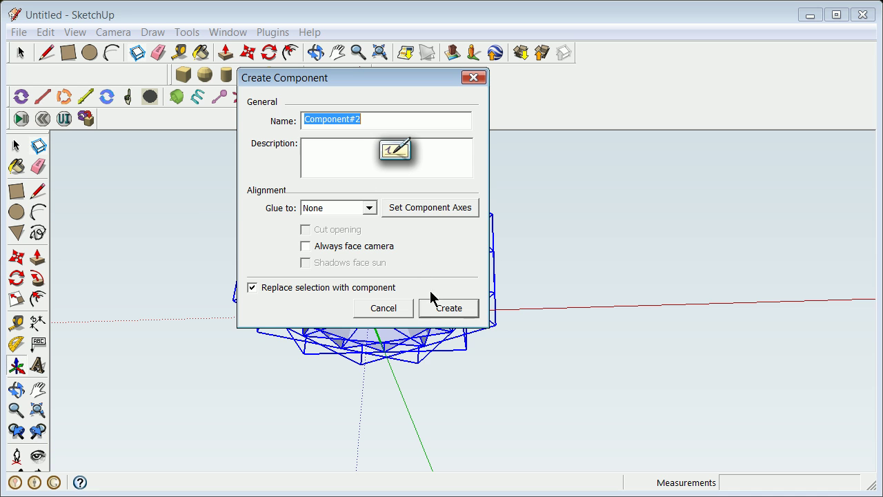
pyautogui.click(443, 308)
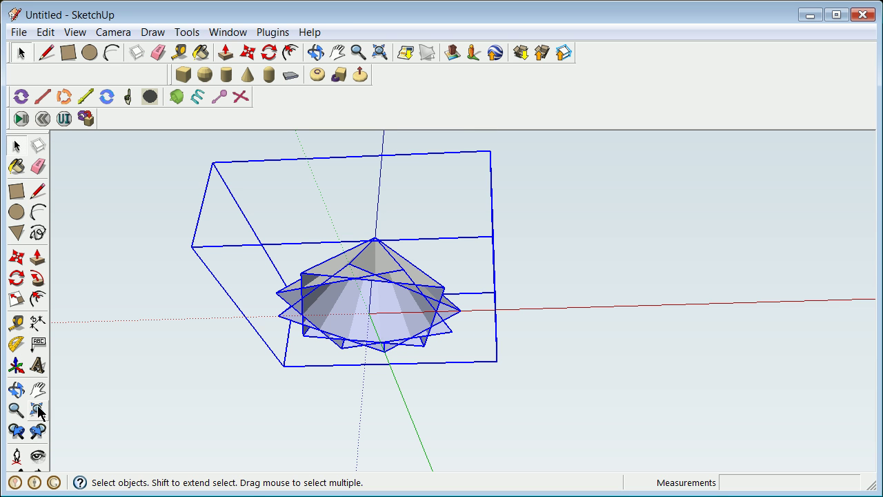
pyautogui.click(16, 389)
pyautogui.moveTo(241, 226); pyautogui.dragTo(308, 400)
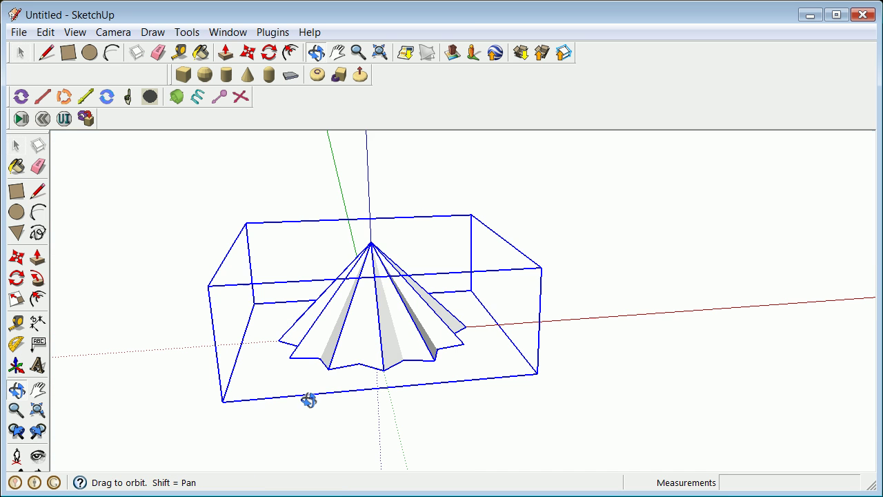
pyautogui.click(16, 145)
# Draw a rectangle on the ground to the right of the triangle fan
pyautogui.click(171, 261)
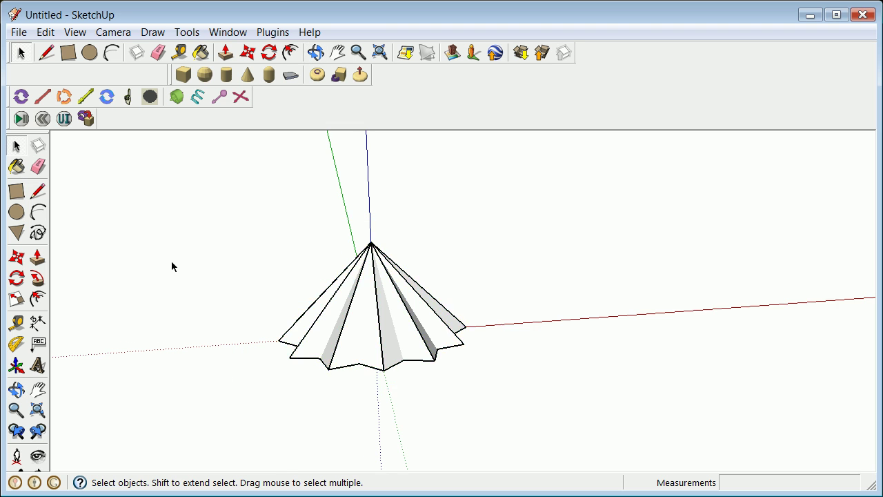
pyautogui.scroll(-4, 172, 262)
pyautogui.click(17, 191)
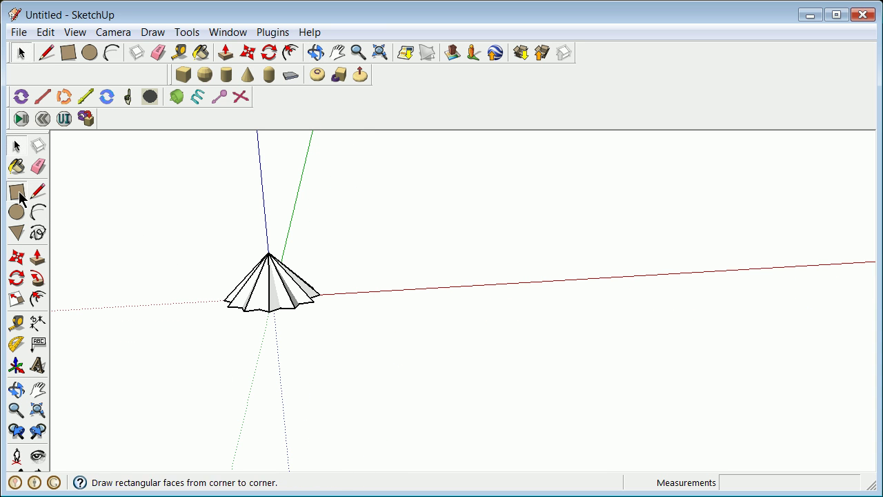
pyautogui.click(589, 214)
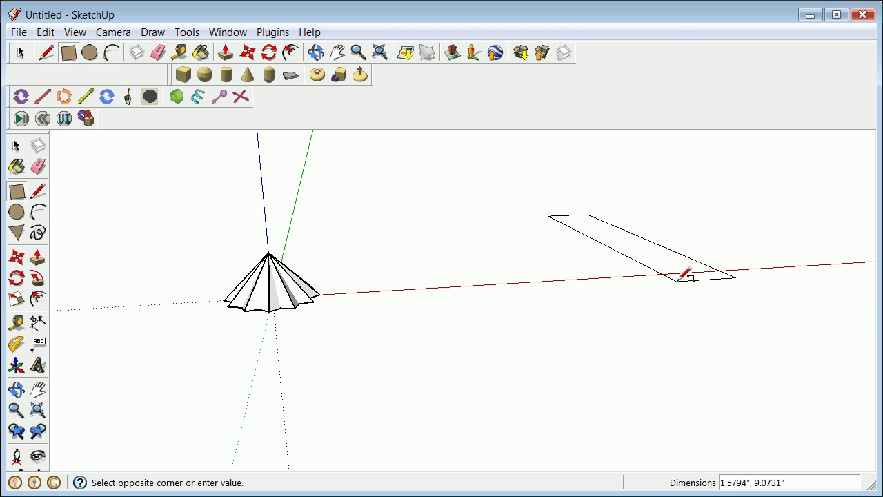
pyautogui.click(518, 283)
# Push/Pull the rectangle up into a box about 1.8217" tall
pyautogui.click(37, 257)
pyautogui.moveTo(584, 245); pyautogui.dragTo(560, 205)
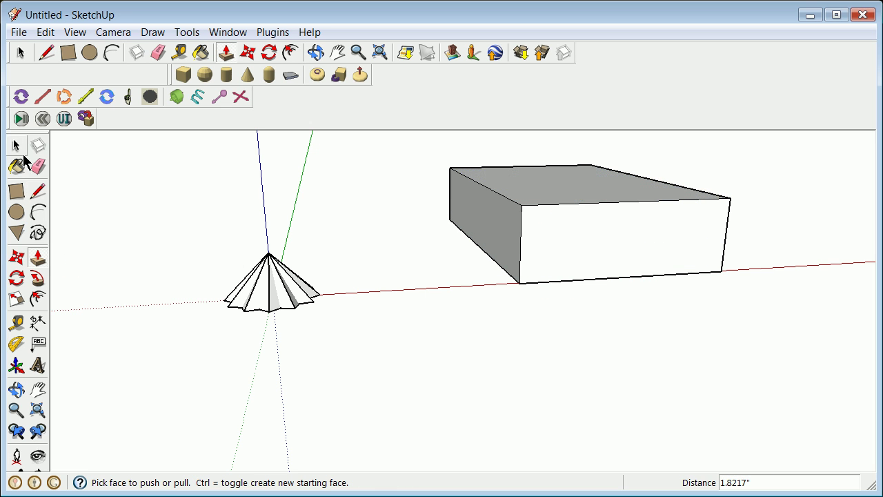
pyautogui.click(16, 147)
pyautogui.click(284, 295)
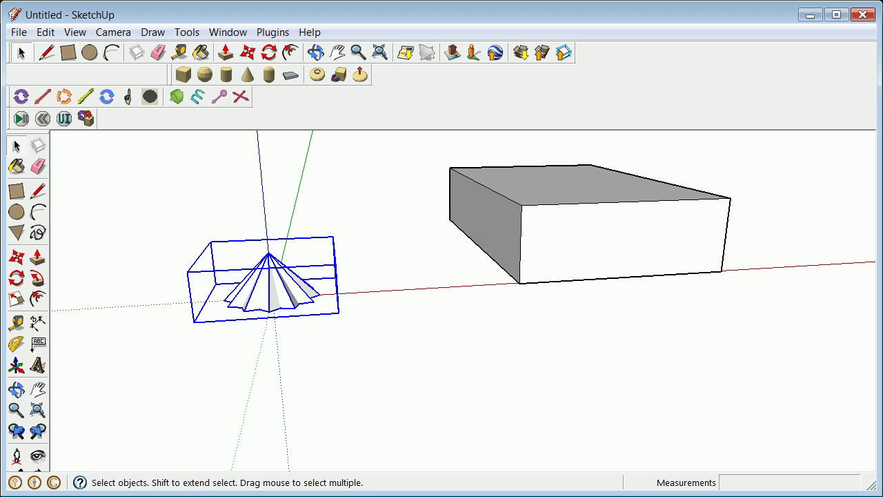
# Rotate-copy the cone about a centre on the box's bottom edge into a twelve-copy array
pyautogui.click(17, 279)
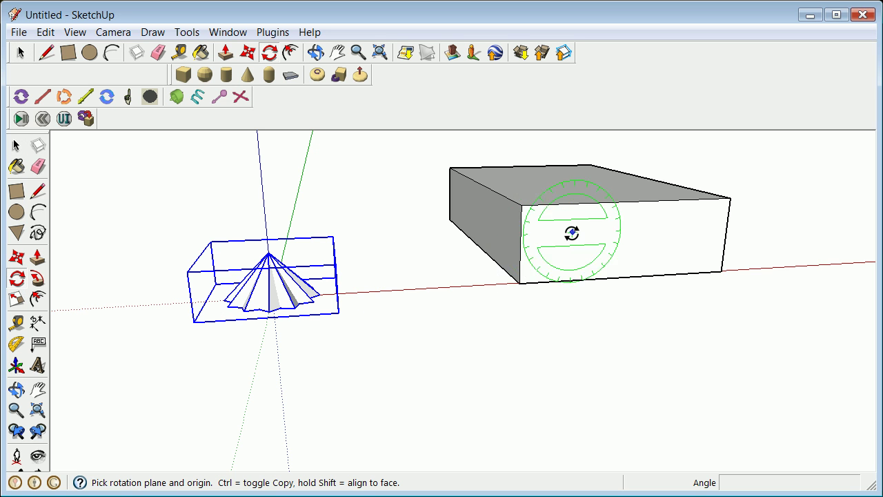
pyautogui.click(628, 279)
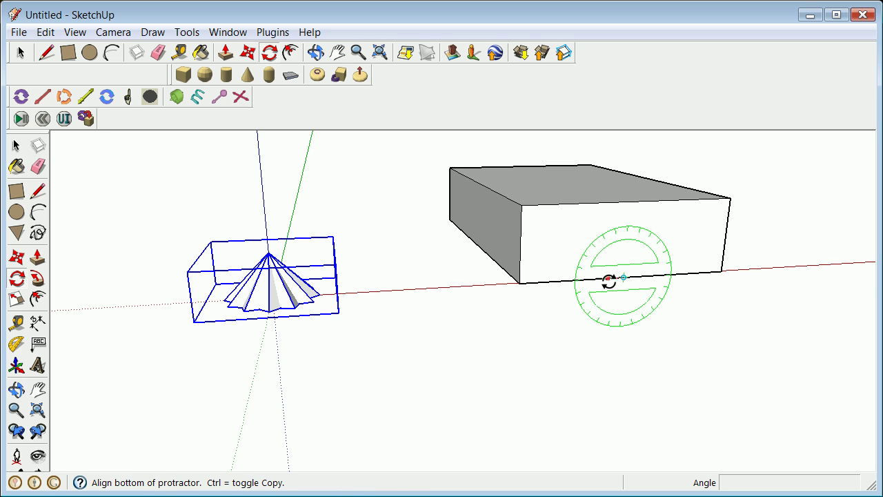
pyautogui.click(428, 288)
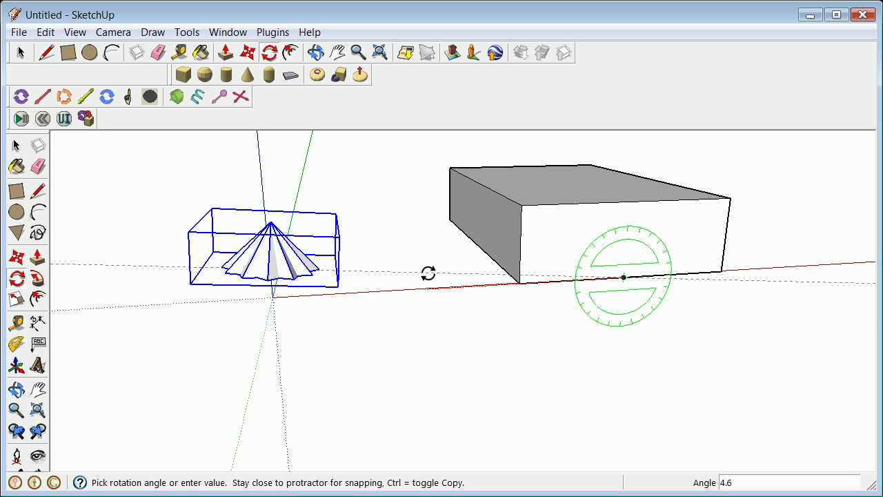
pyautogui.press('ctrl')
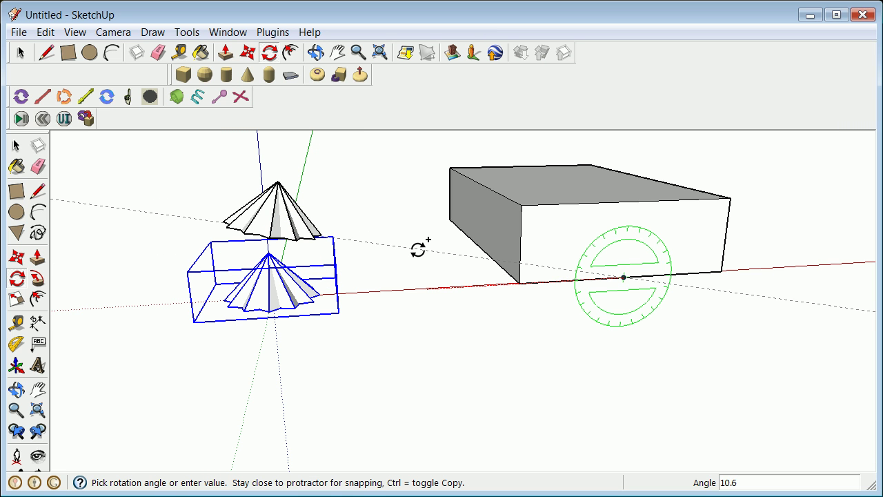
pyautogui.press('ctrl')
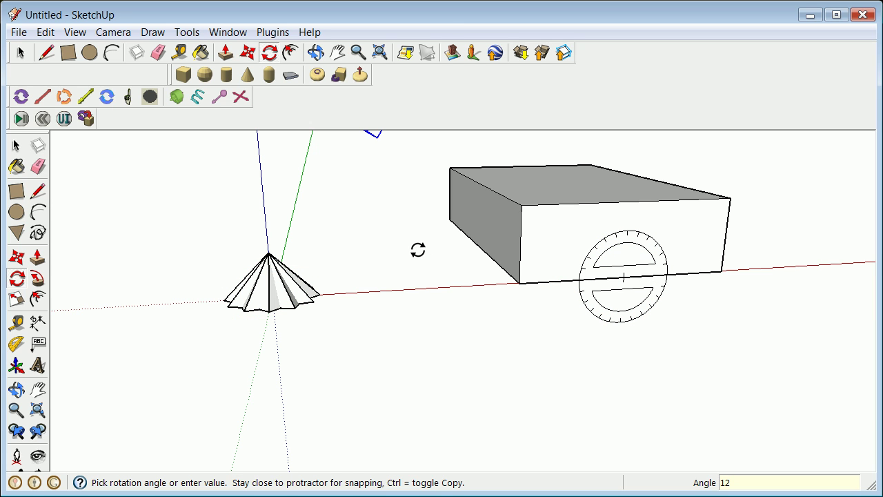
pyautogui.write('x')
pyautogui.press('Return')
# Orbit the view to inspect the ring of cones across the ground plane
pyautogui.scroll(-5, 444, 278)
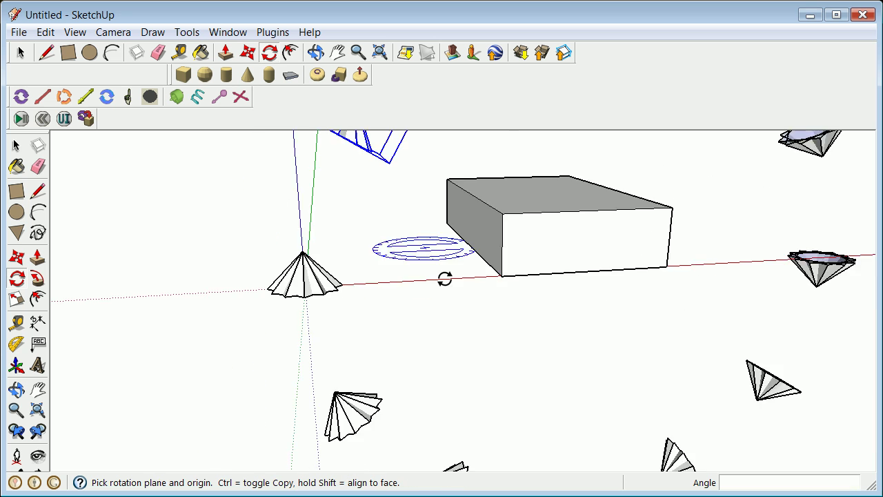
pyautogui.scroll(4, 449, 303)
pyautogui.moveTo(449, 304); pyautogui.dragTo(429, 388, button='middle')
pyautogui.scroll(3, 428, 388)
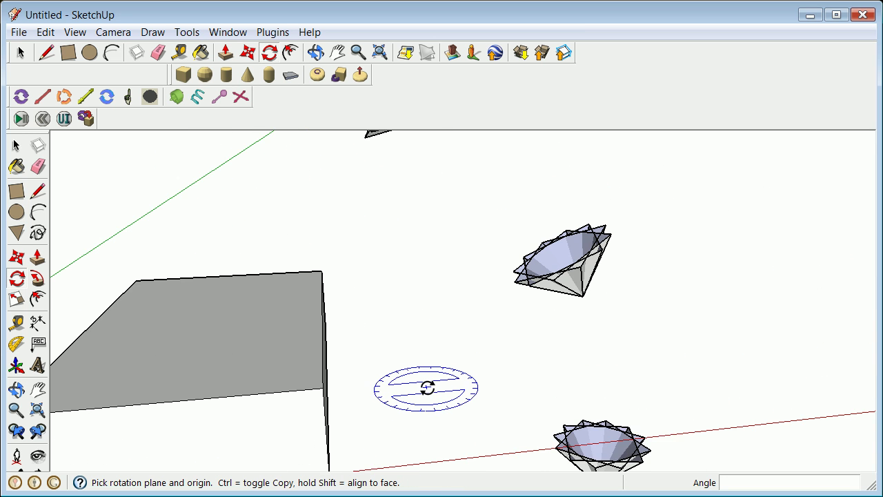
pyautogui.scroll(-4, 426, 387)
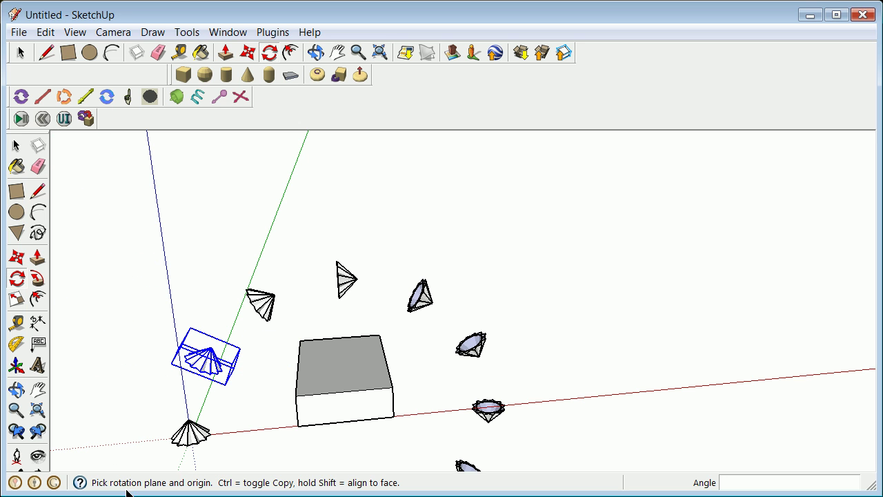
pyautogui.click(16, 391)
pyautogui.moveTo(182, 384); pyautogui.dragTo(381, 405)
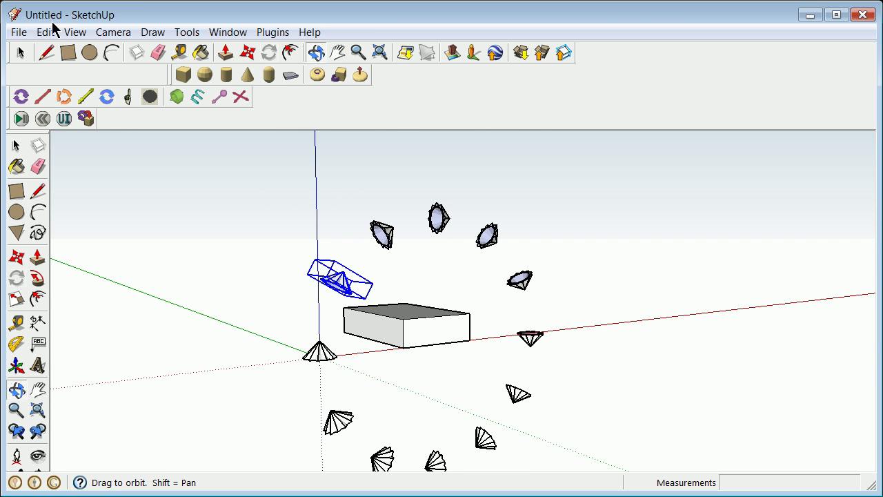
# Undo the ring of rotated copies, the box extrusion and the rectangle face
pyautogui.click(47, 33)
pyautogui.click(35, 51)
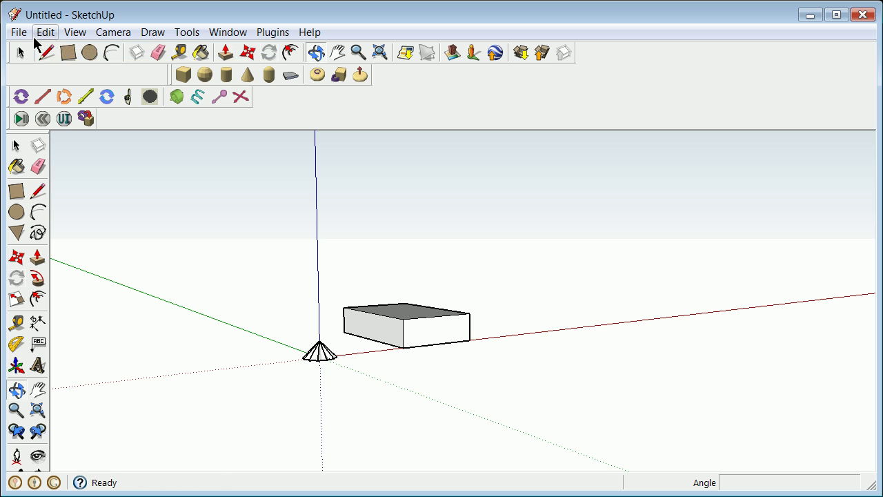
pyautogui.click(41, 33)
pyautogui.click(51, 51)
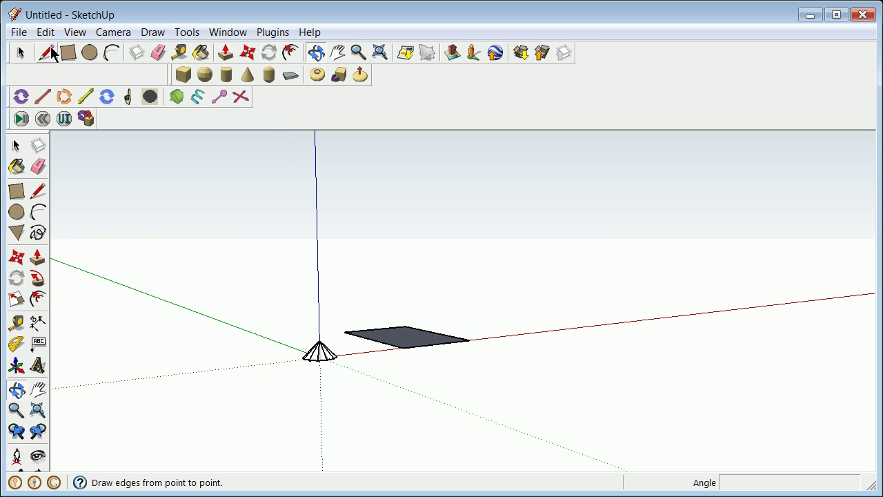
pyautogui.click(53, 32)
pyautogui.click(65, 51)
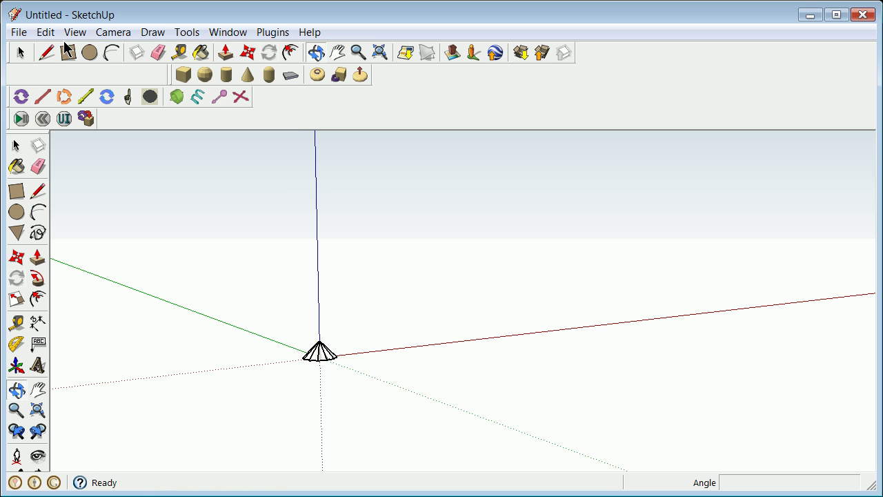
# Undo the cone's rotated copies and orbit until the lone triangle shows large and upright
pyautogui.click(45, 33)
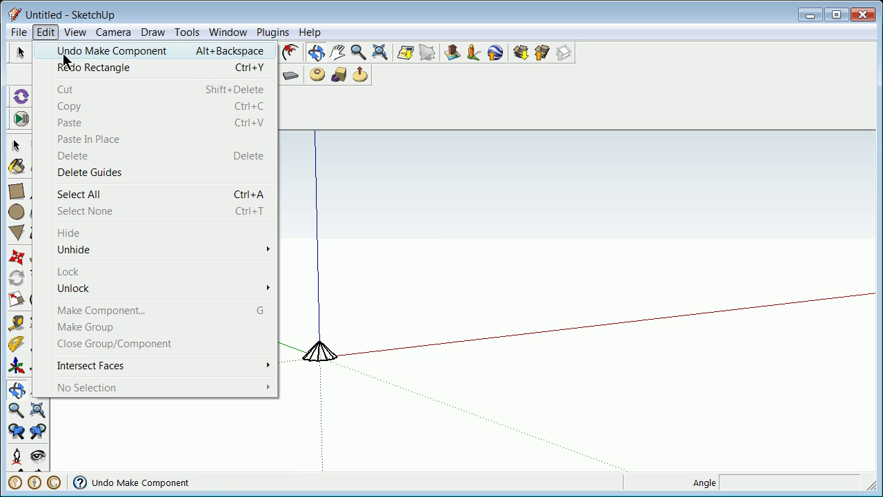
pyautogui.click(412, 225)
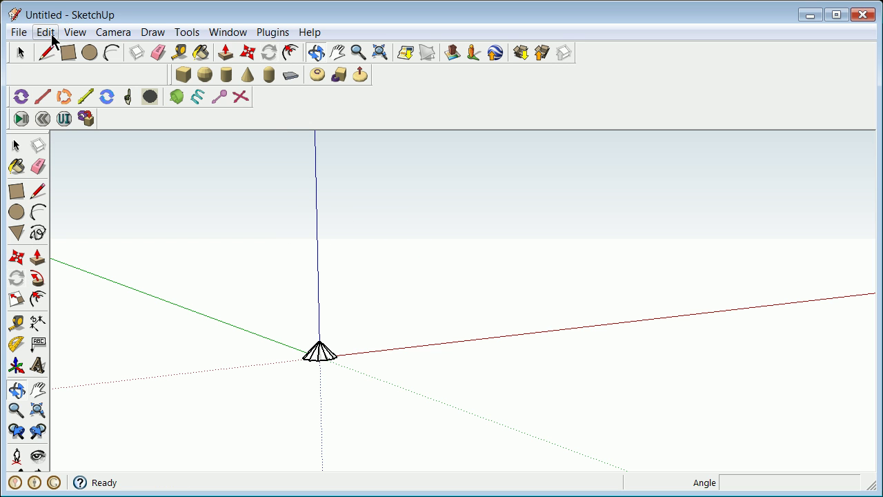
pyautogui.click(45, 32)
pyautogui.click(55, 51)
pyautogui.moveTo(418, 350); pyautogui.dragTo(145, 472)
pyautogui.moveTo(354, 301)
pyautogui.mouseDown()
pyautogui.moveTo(350, 291)
pyautogui.moveTo(455, 158)
pyautogui.moveTo(460, 249)
pyautogui.moveTo(420, 268)
pyautogui.moveTo(623, 199)
pyautogui.moveTo(623, 191)
pyautogui.moveTo(478, 256)
pyautogui.moveTo(476, 318)
pyautogui.moveTo(493, 209)
pyautogui.moveTo(591, 351)
pyautogui.moveTo(398, 317)
pyautogui.moveTo(409, 336)
pyautogui.moveTo(390, 380)
pyautogui.moveTo(418, 327)
pyautogui.moveTo(386, 333)
pyautogui.moveTo(341, 306)
pyautogui.mouseUp()
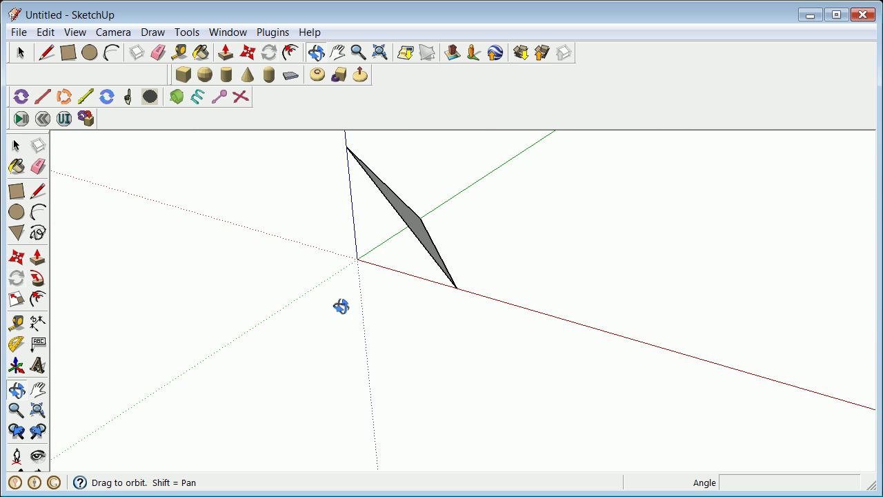
# Rotate a copy of the grey triangle group 30° around the origin
pyautogui.click(17, 145)
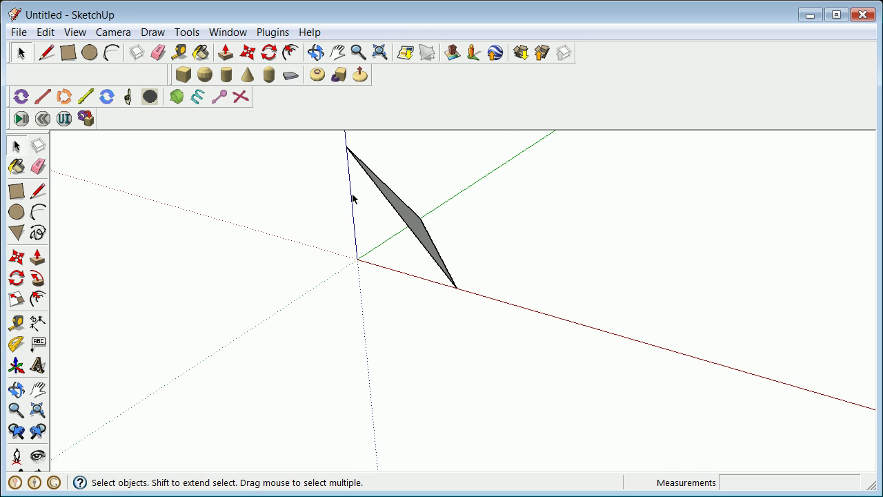
pyautogui.click(398, 211)
pyautogui.click(16, 276)
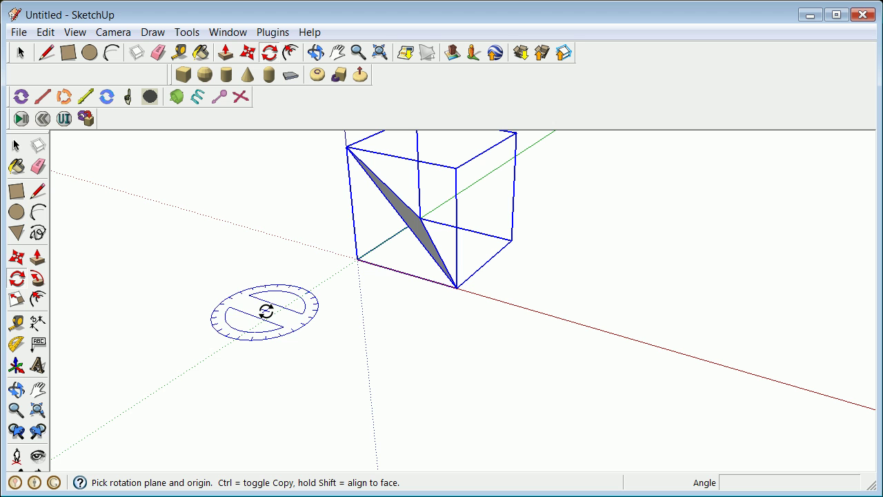
pyautogui.click(359, 258)
pyautogui.click(419, 271)
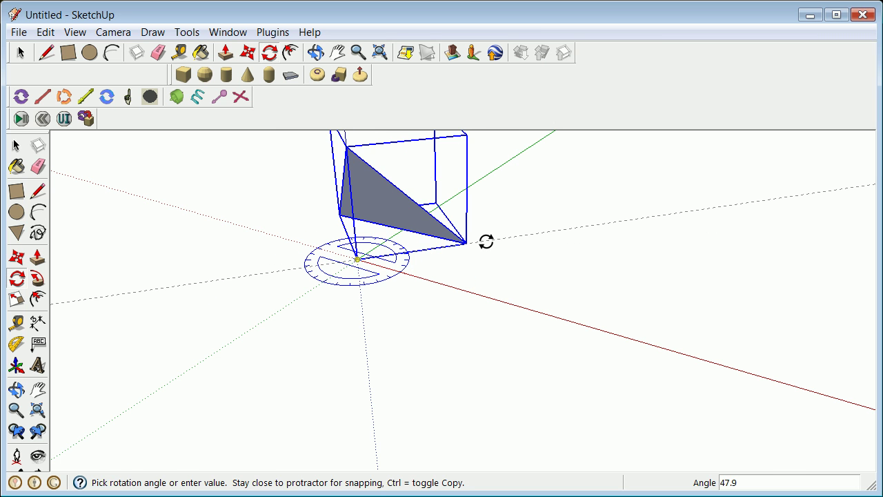
pyautogui.press('ctrl')
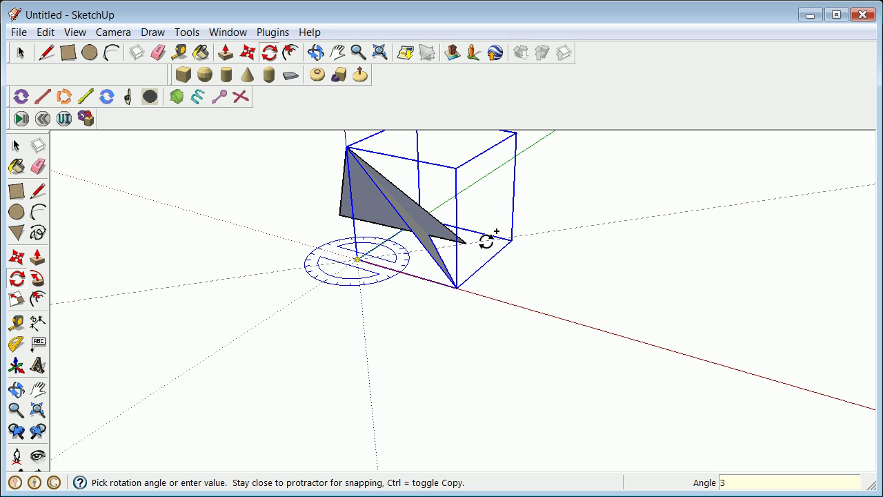
pyautogui.press('Return')
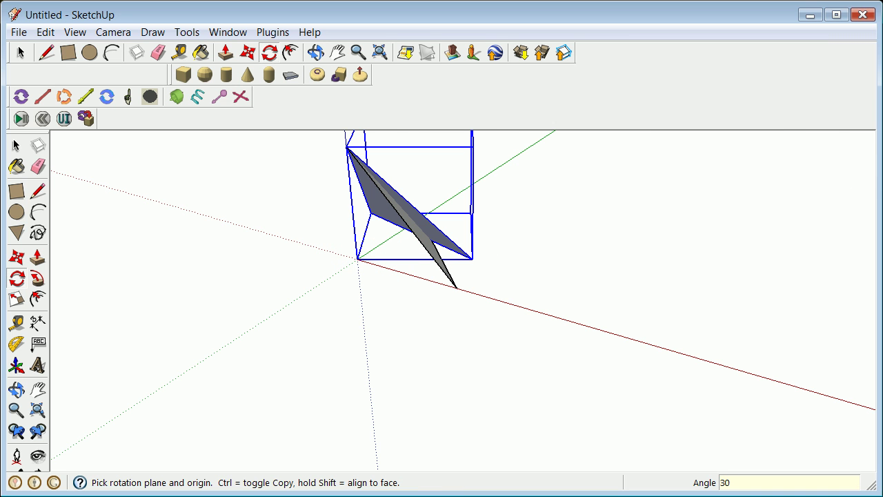
# Orbit the view so the triangle model stands more upright
pyautogui.click(17, 390)
pyautogui.moveTo(310, 358); pyautogui.dragTo(347, 204)
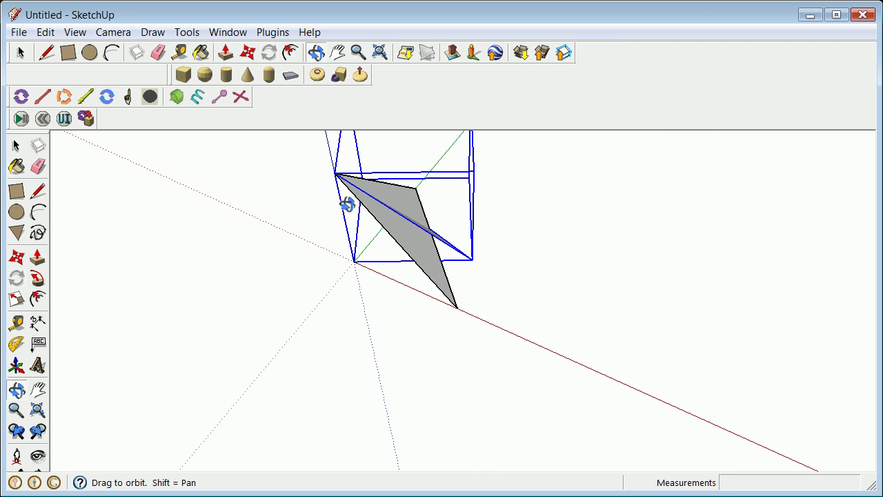
pyautogui.moveTo(532, 269); pyautogui.dragTo(585, 160)
pyautogui.moveTo(348, 366); pyautogui.dragTo(412, 409)
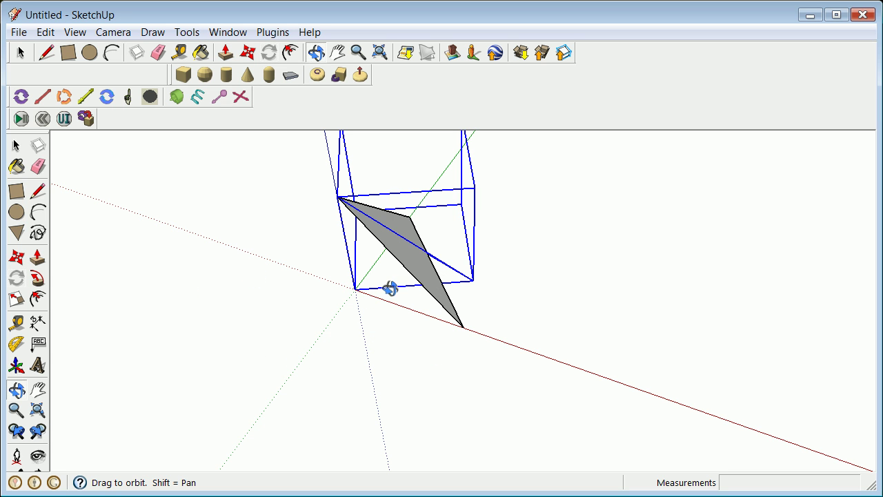
# Draw a circle centred at the origin with its radius reaching the triangle's red-axis corner
pyautogui.click(18, 214)
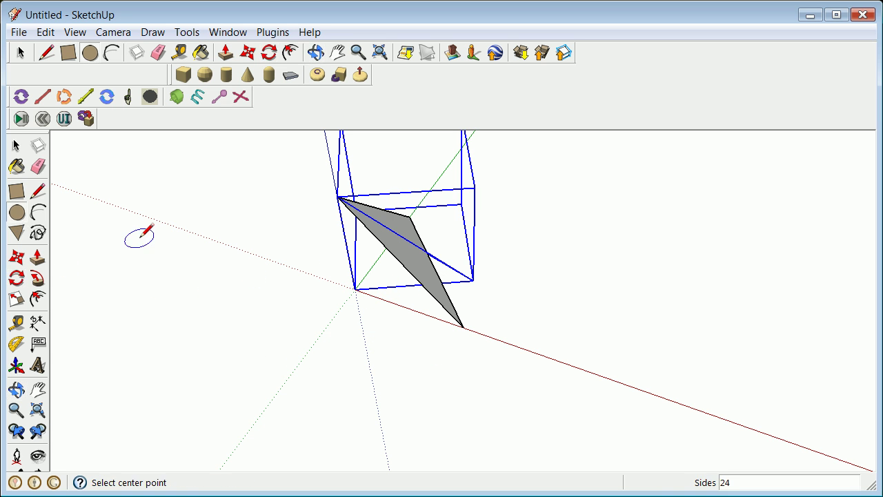
pyautogui.click(355, 288)
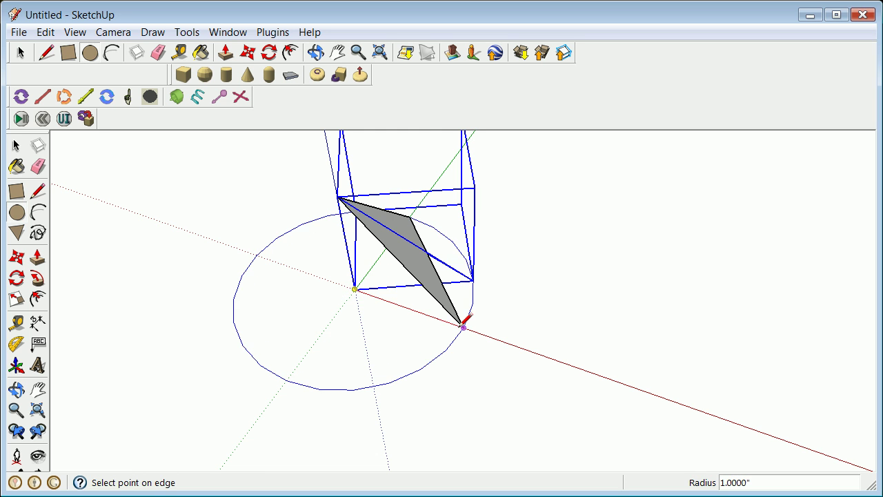
pyautogui.click(463, 327)
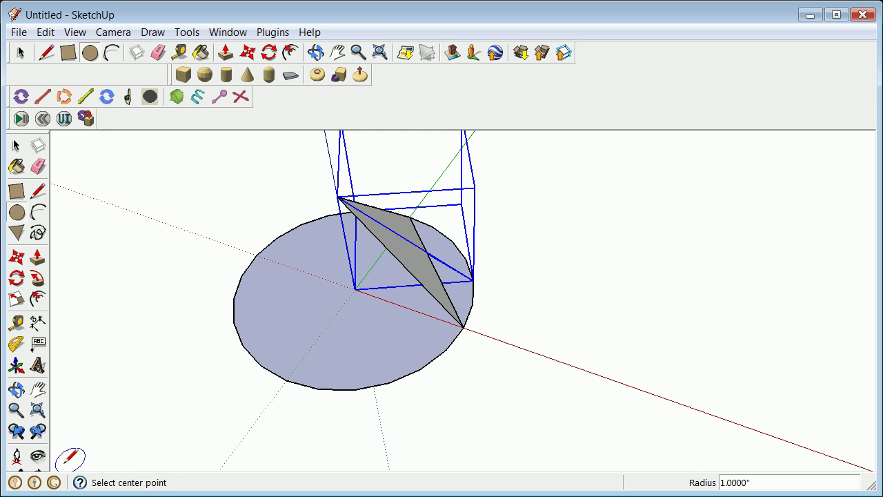
# Orbit and zoom around the triangle to view the circular base from above
pyautogui.click(16, 390)
pyautogui.moveTo(233, 372); pyautogui.dragTo(222, 345)
pyautogui.scroll(5, 524, 282)
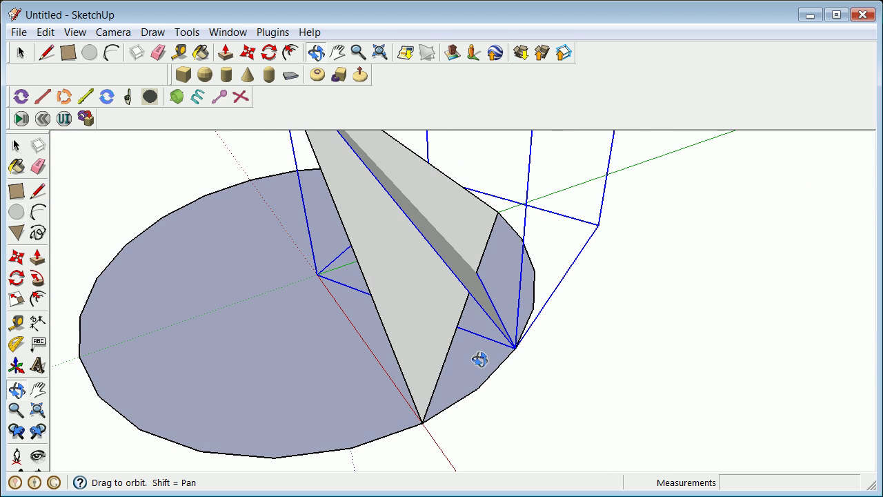
pyautogui.moveTo(485, 355); pyautogui.dragTo(600, 338)
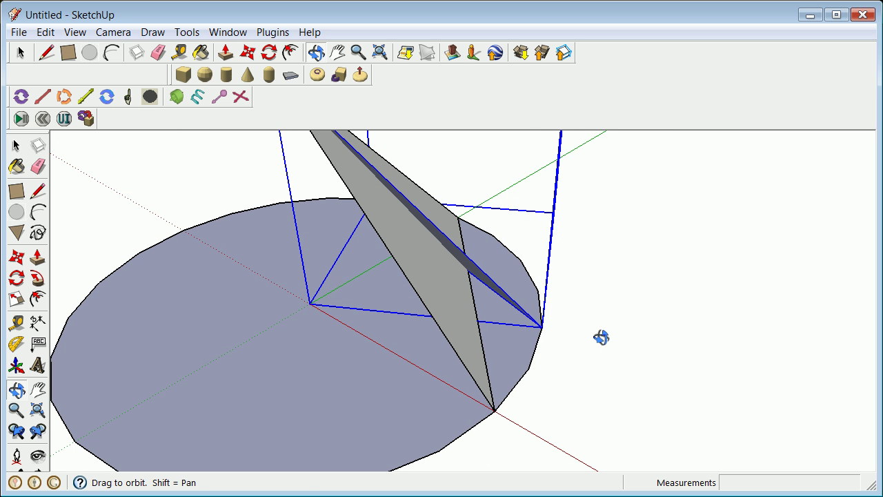
pyautogui.scroll(-5, 587, 277)
pyautogui.moveTo(587, 278); pyautogui.dragTo(620, 355)
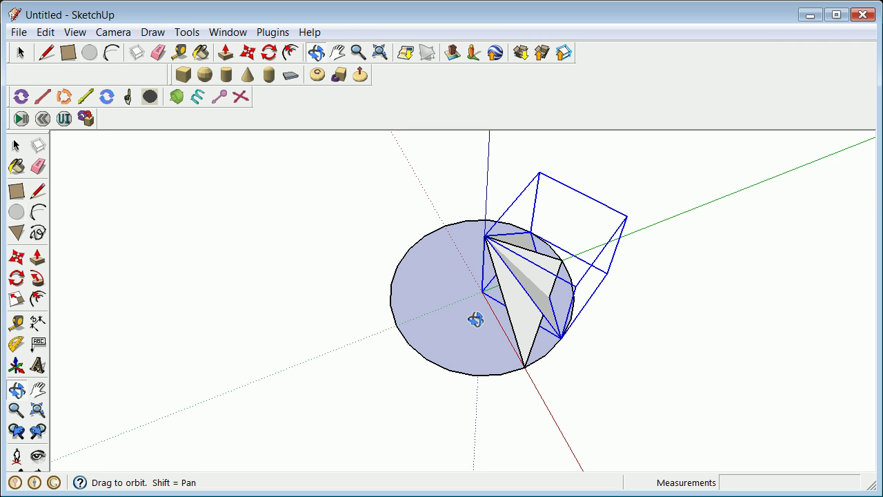
pyautogui.moveTo(429, 360); pyautogui.dragTo(577, 271)
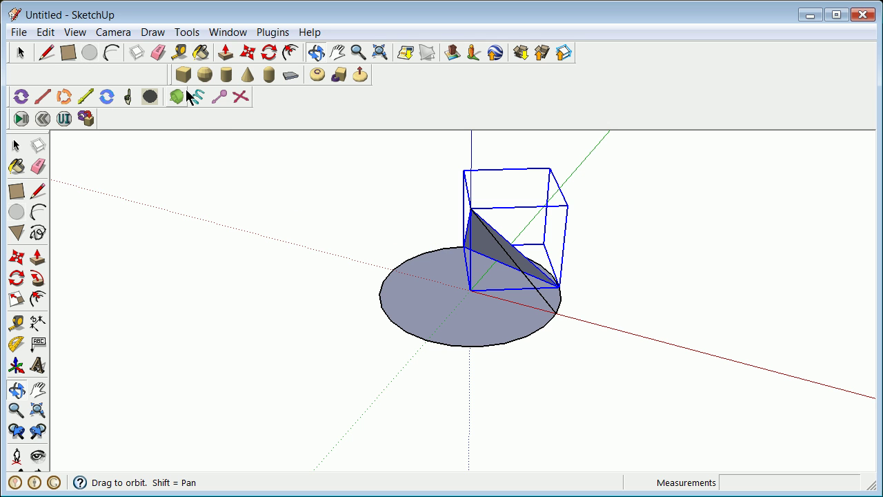
# Launch the Ruby Code Editor from Plugins and enlarge its window
pyautogui.click(279, 32)
pyautogui.click(289, 53)
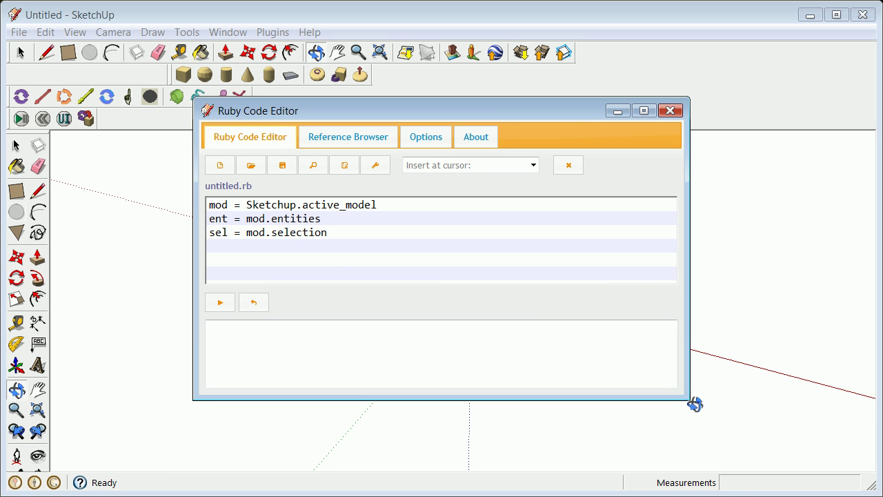
pyautogui.moveTo(683, 401); pyautogui.dragTo(811, 476)
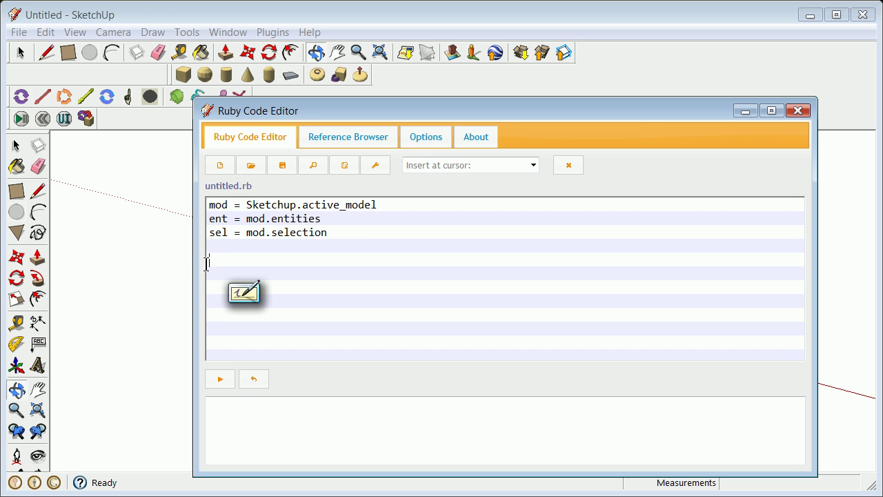
# Begin line 5 with p0=Geom::Point3d.new( in the editor
pyautogui.write('po')
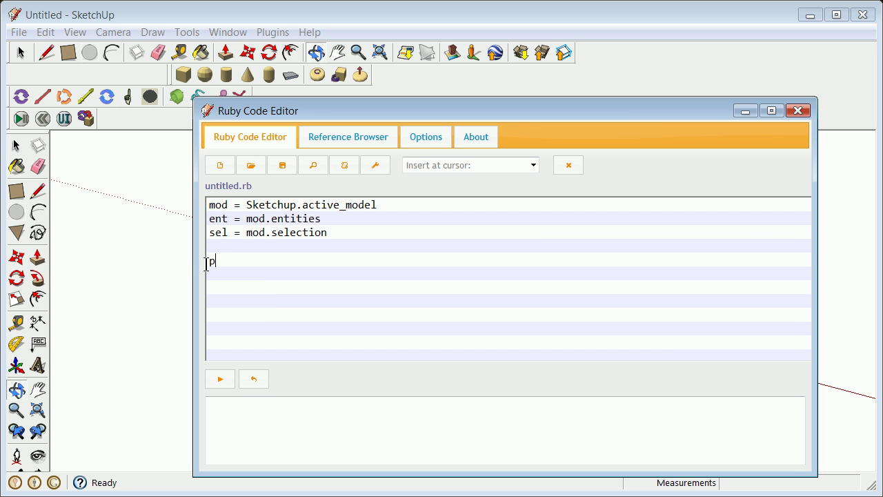
pyautogui.press('BackSpace')
pyautogui.press('BackSpace')
pyautogui.write('p0=Geom::Point3d.new(')
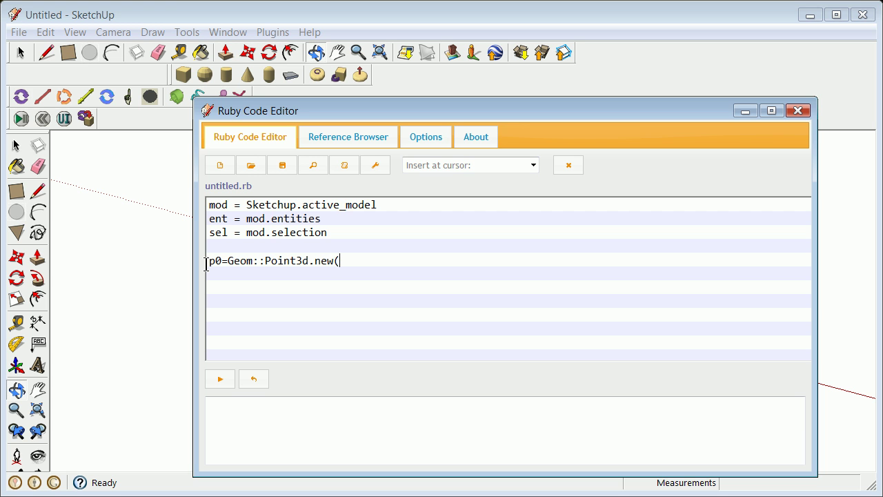